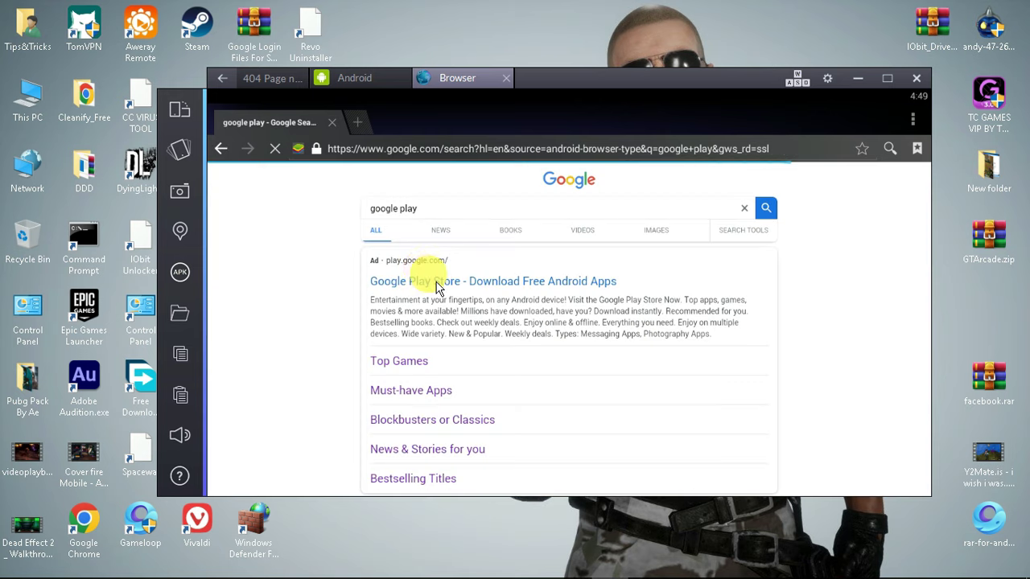
Open the Google Play Store from the search results and browse its top-rated and recommended games, including the Hay Day page
left_click(436, 283)
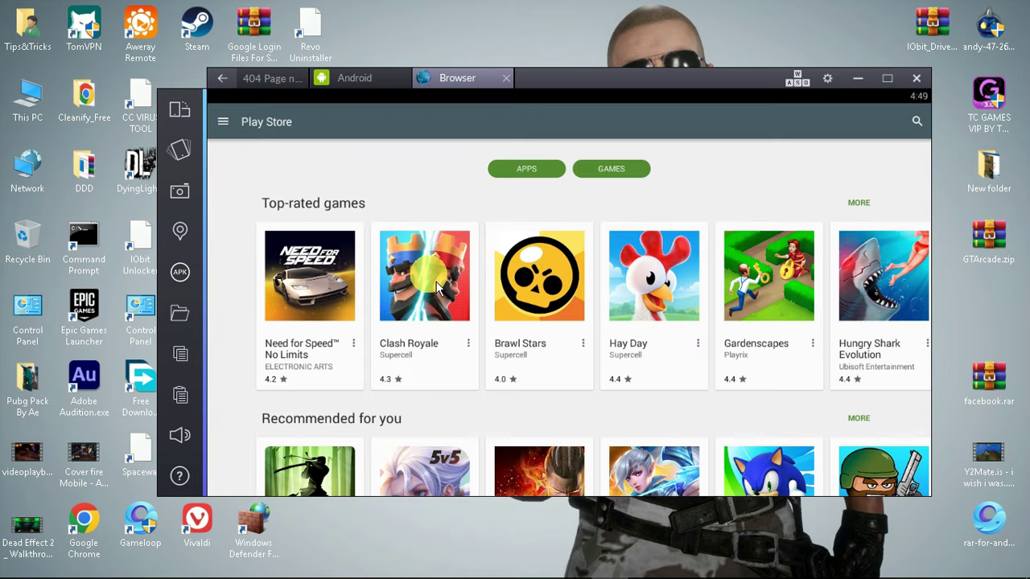
left_click(622, 329)
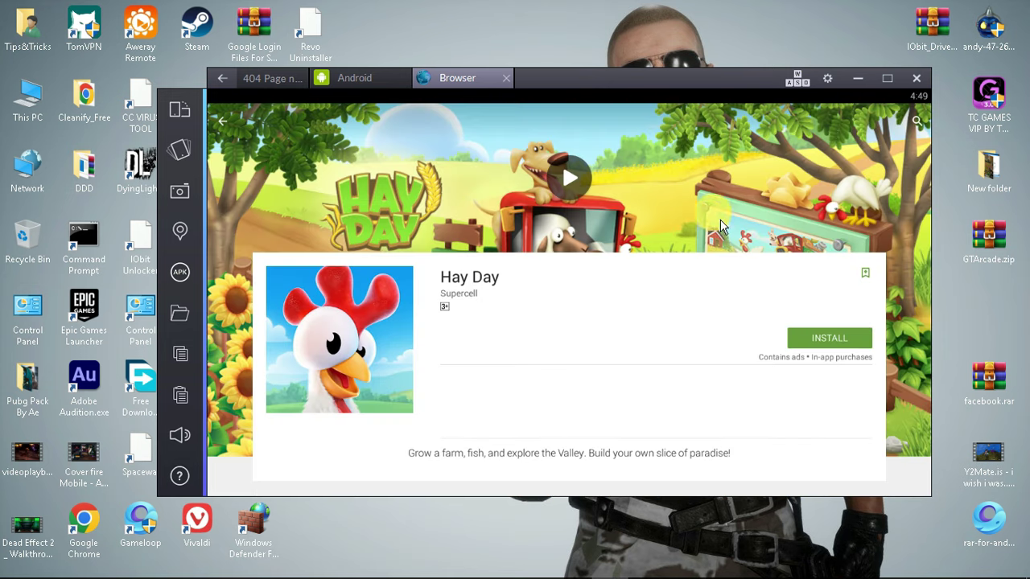
left_click(233, 127)
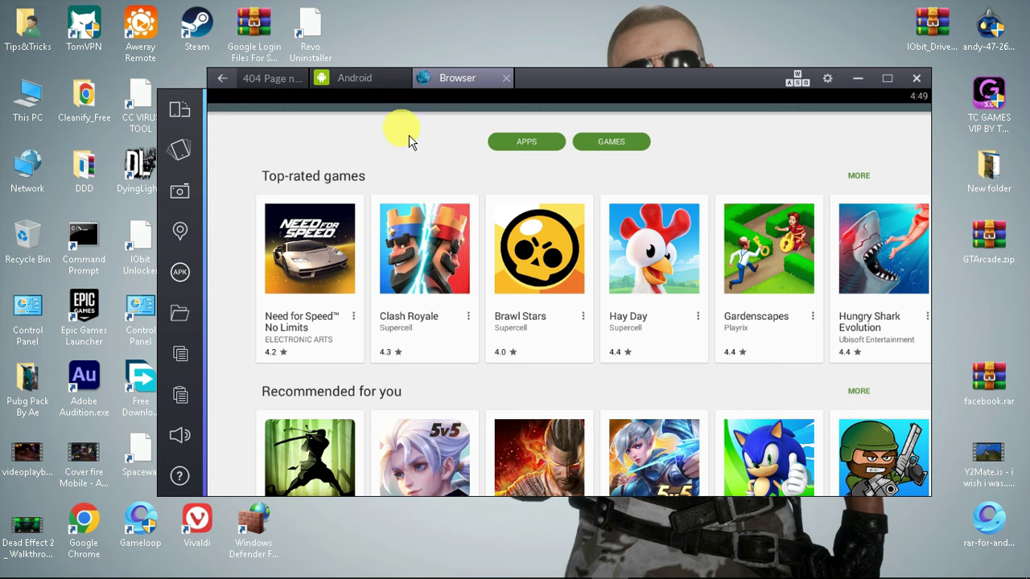
scroll(464, 340, "down", 3)
scroll(555, 342, "up", 1)
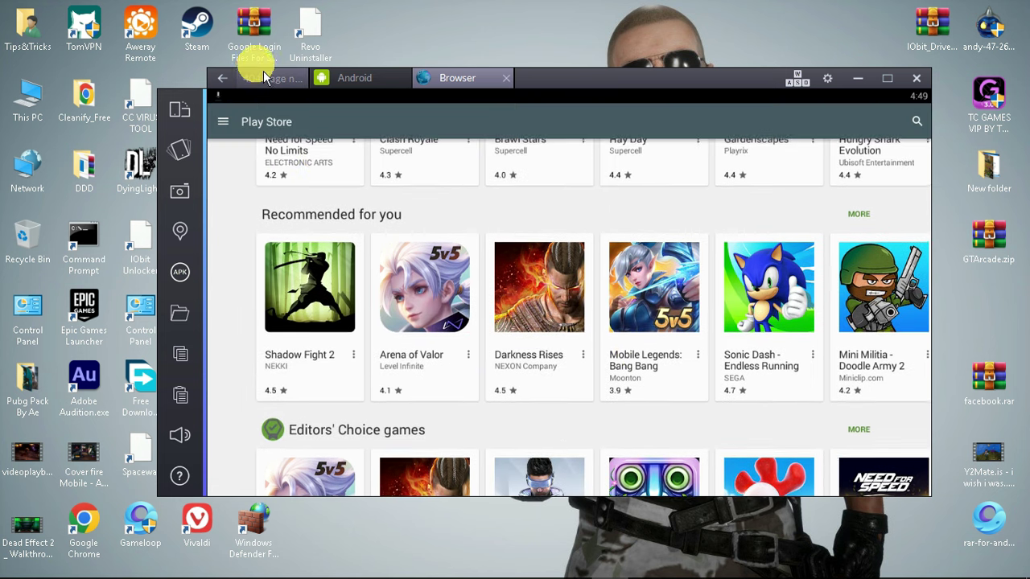
Check the Google Play Games download progress in the Android notifications
left_click_drag(249, 93, 351, 168)
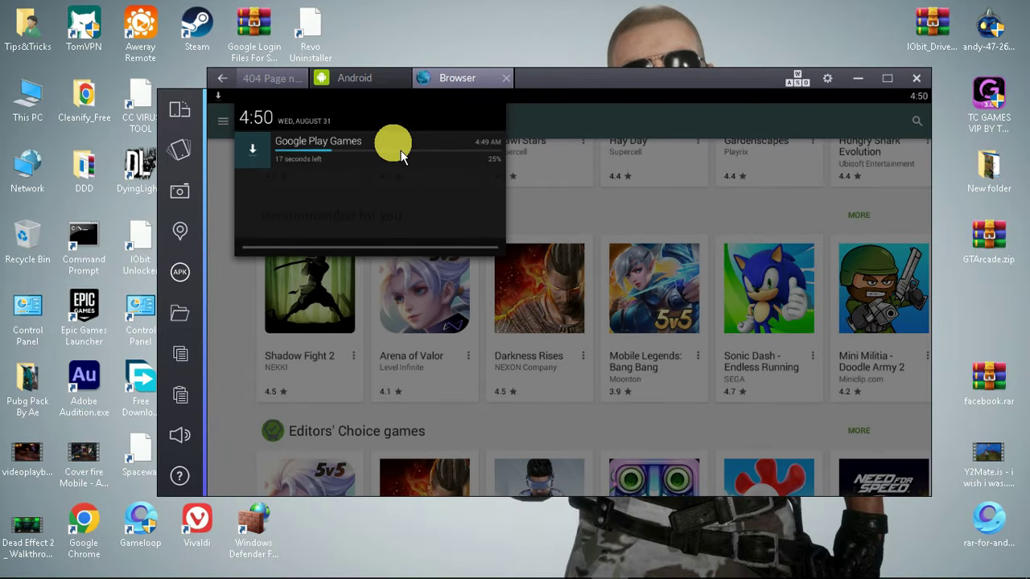
left_click(526, 381)
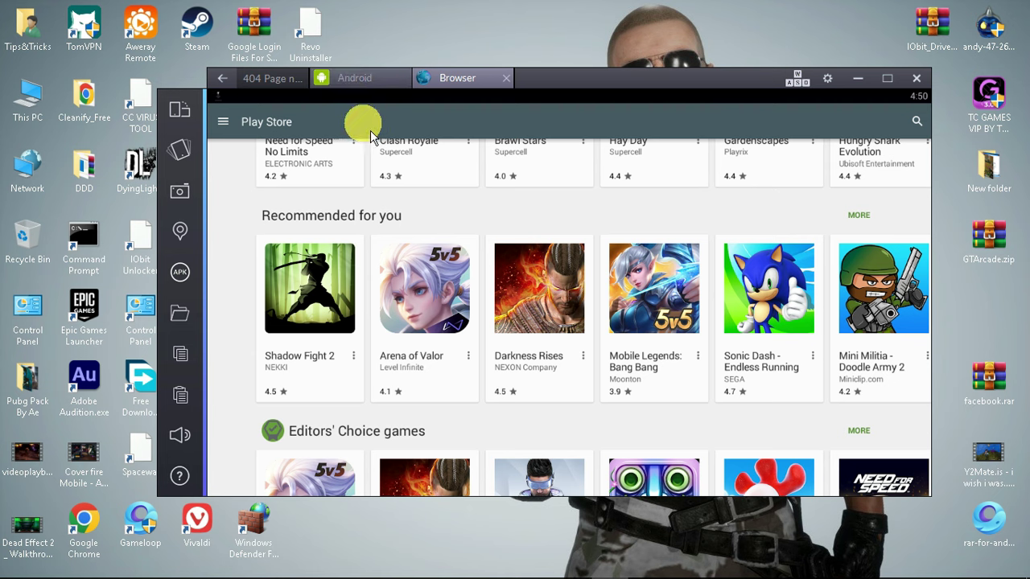
left_click_drag(298, 96, 456, 169)
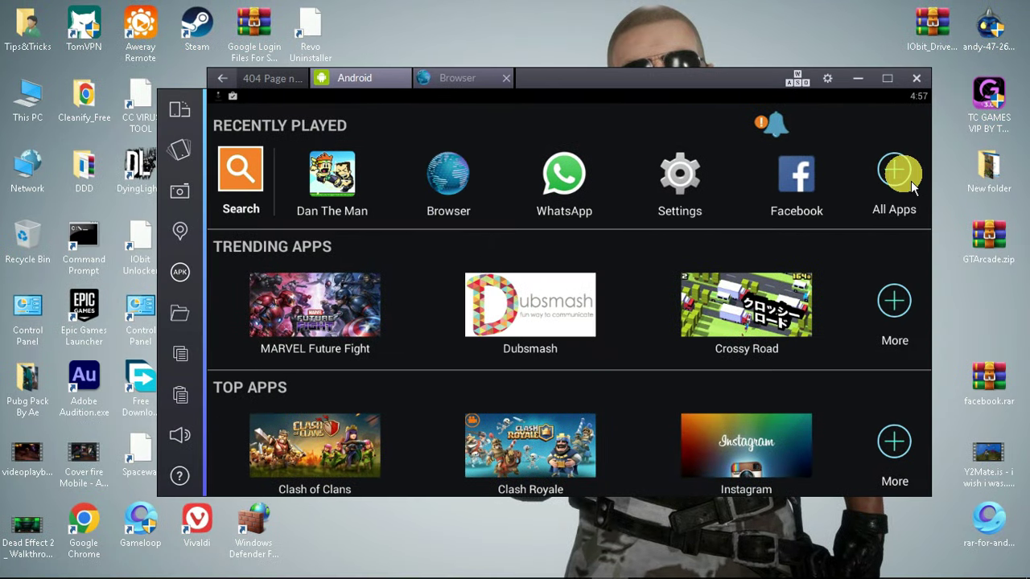
Return to the Browser app and check the Fruit Ninja and Dan the Man installations in the notifications
left_click(896, 172)
left_click(436, 88)
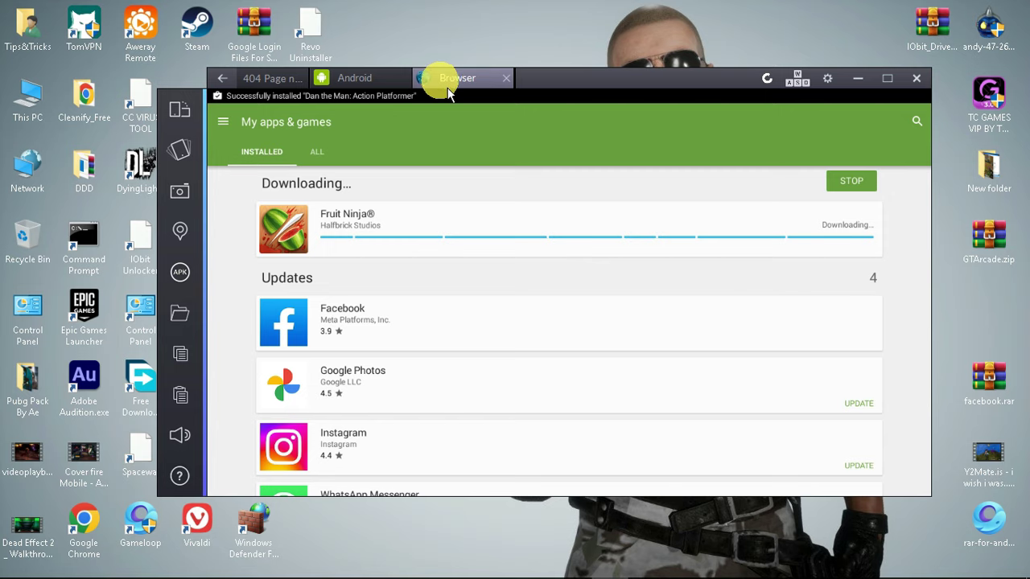
left_click_drag(305, 103, 351, 231)
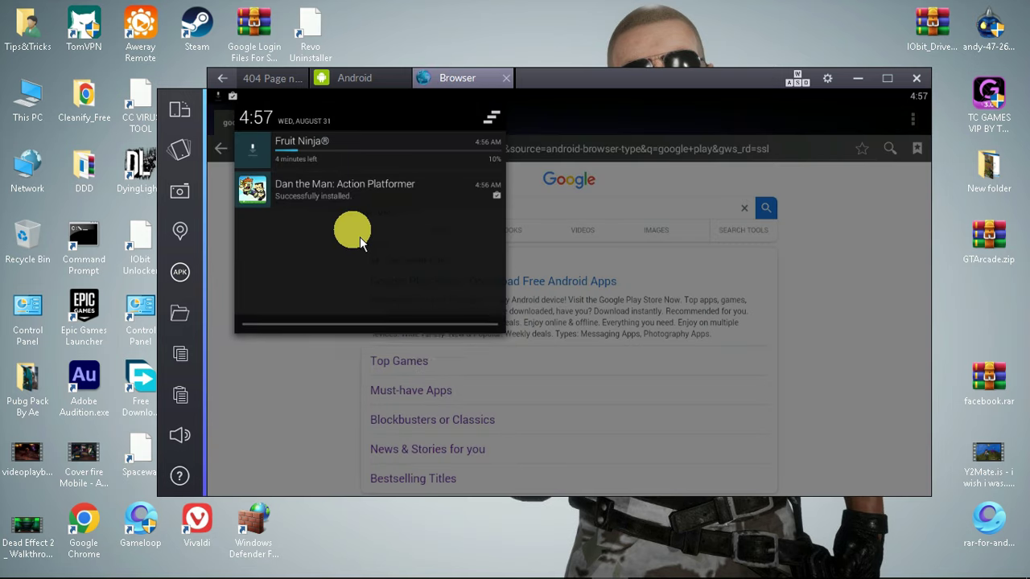
left_click(374, 298)
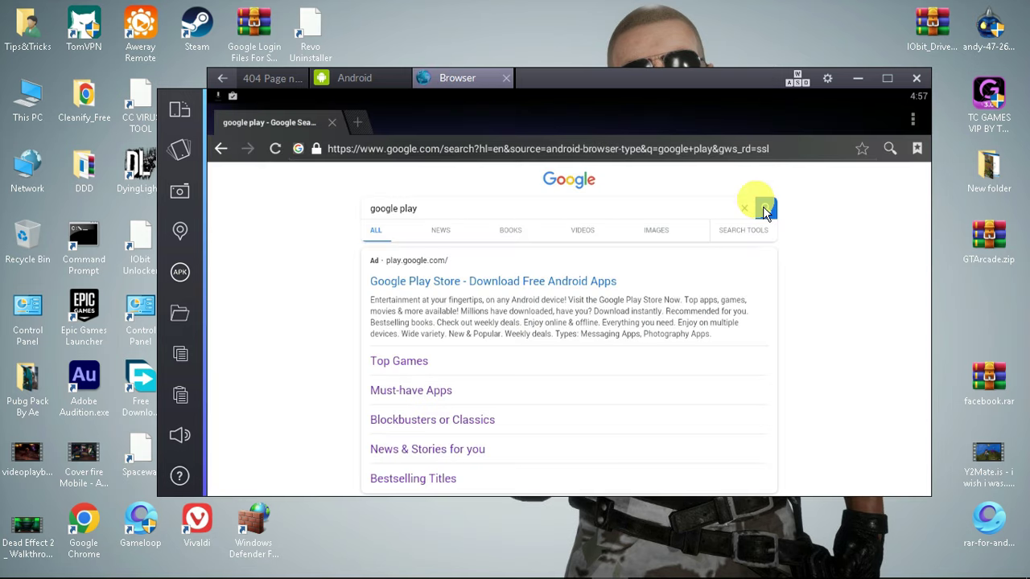
Launch Dan The Man from the Android list of all apps
left_click(398, 80)
left_click_drag(403, 113, 487, 427)
left_click(561, 127)
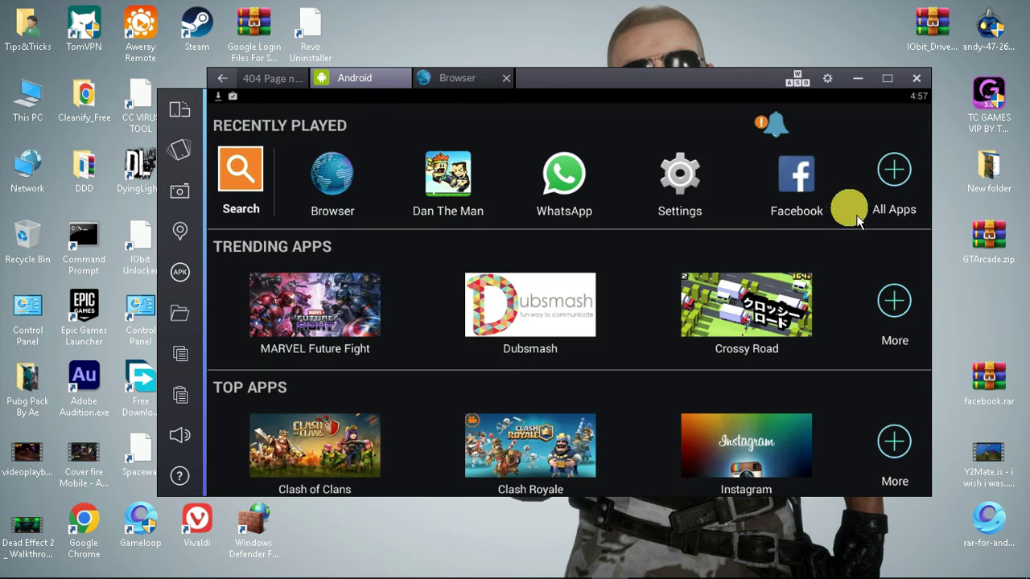
left_click(879, 202)
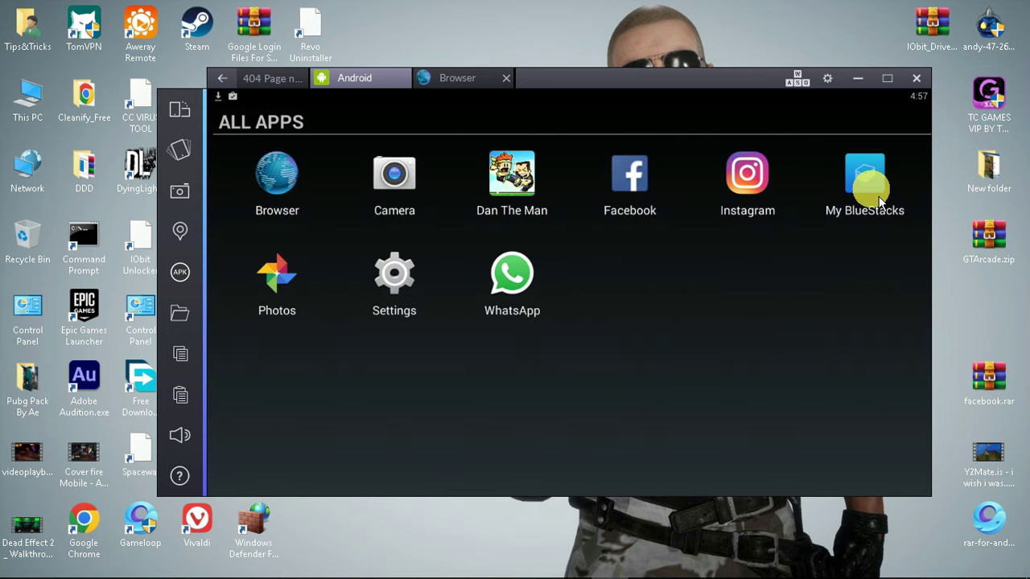
left_click(523, 205)
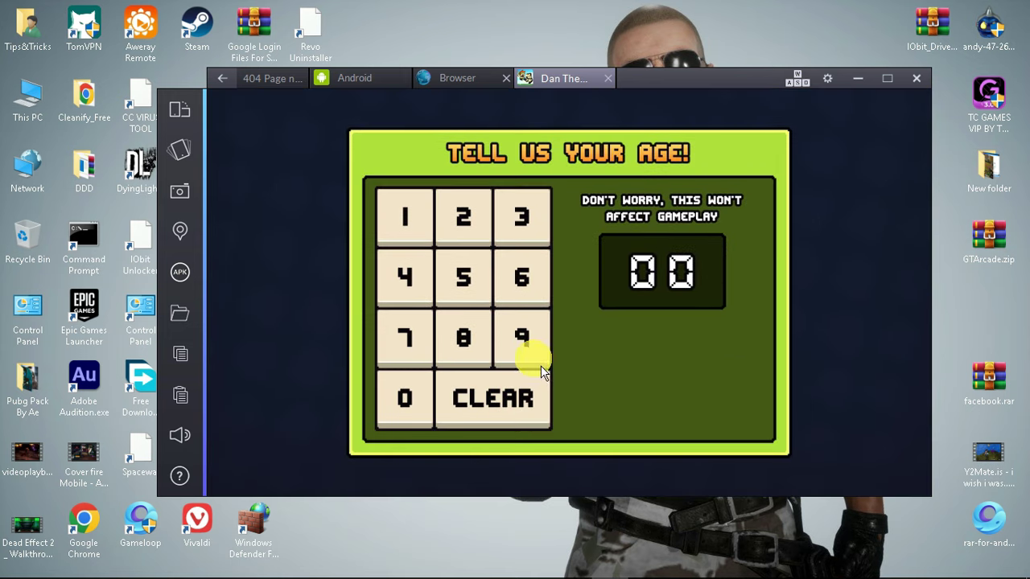
Enter 56 as the player's age, confirm it and start playing Dan The Man
left_click(463, 276)
left_click(522, 277)
left_click(672, 406)
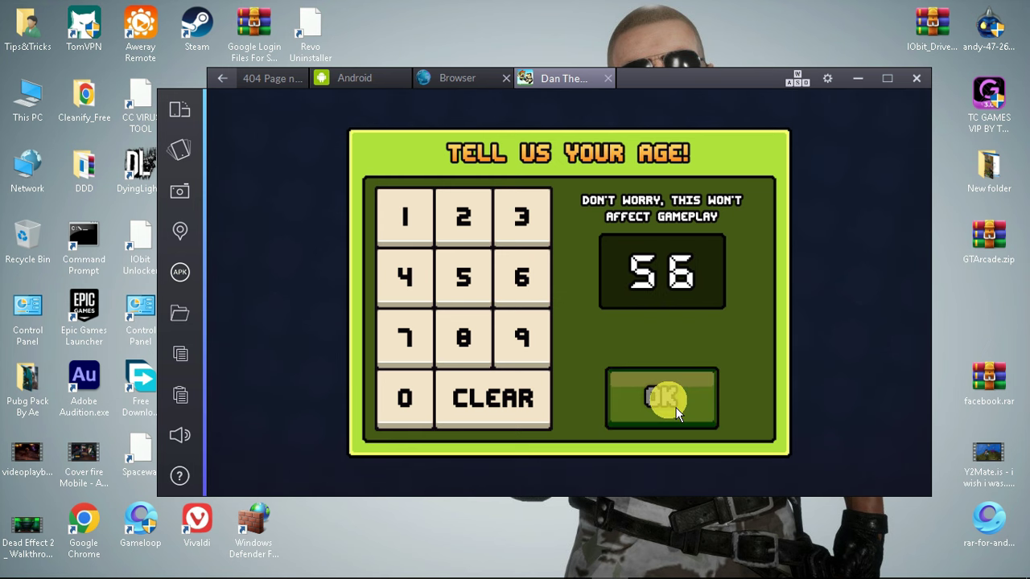
left_click(523, 292)
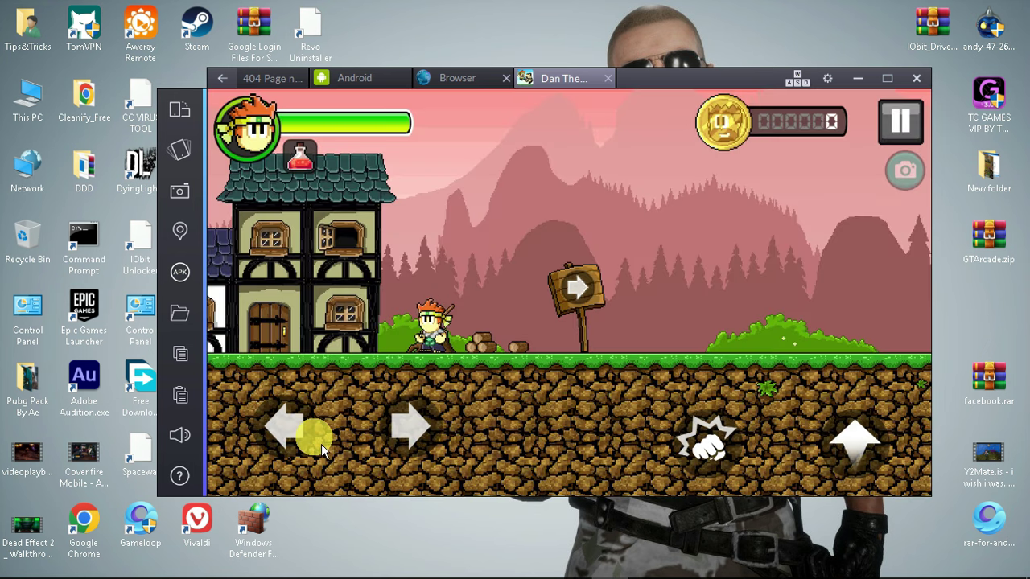
Try the game's on-screen controls for moving, jumping and punching
left_click(427, 442)
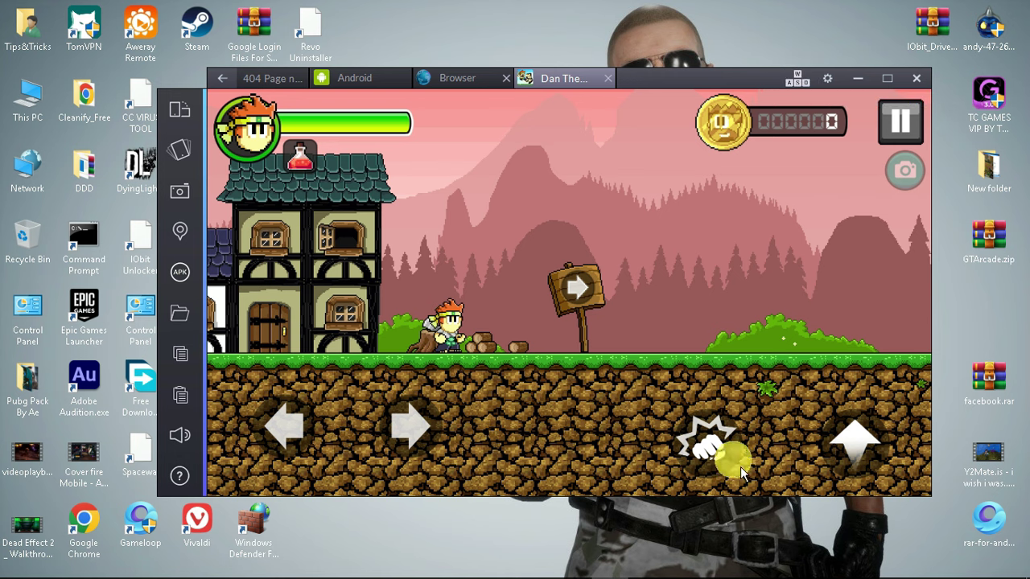
left_click(871, 448)
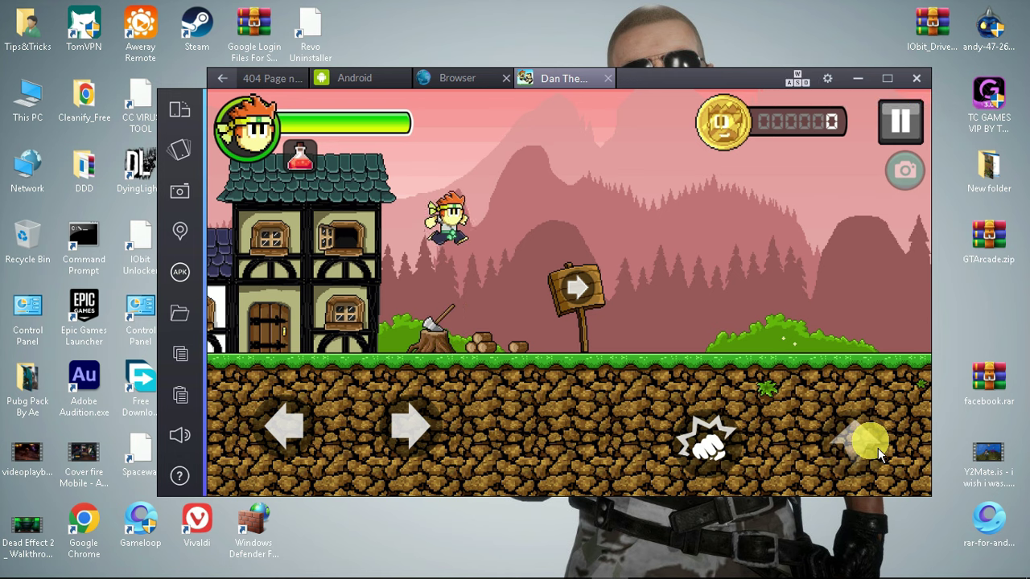
left_click(724, 465)
left_click(406, 441)
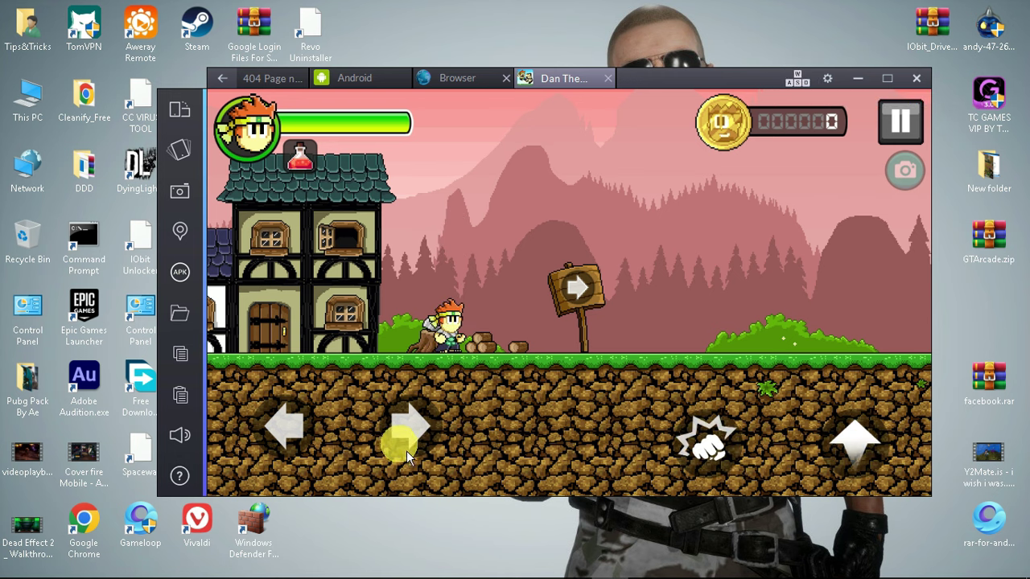
left_click(312, 457)
In the key-mapping editor, map the A key to the game's left arrow with the action name a
left_click(799, 80)
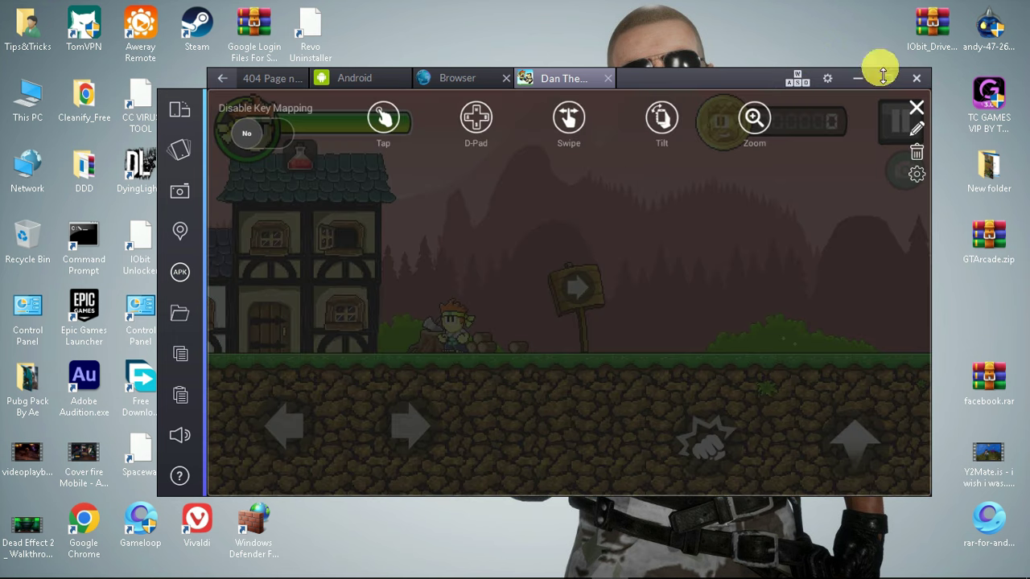
left_click(306, 435)
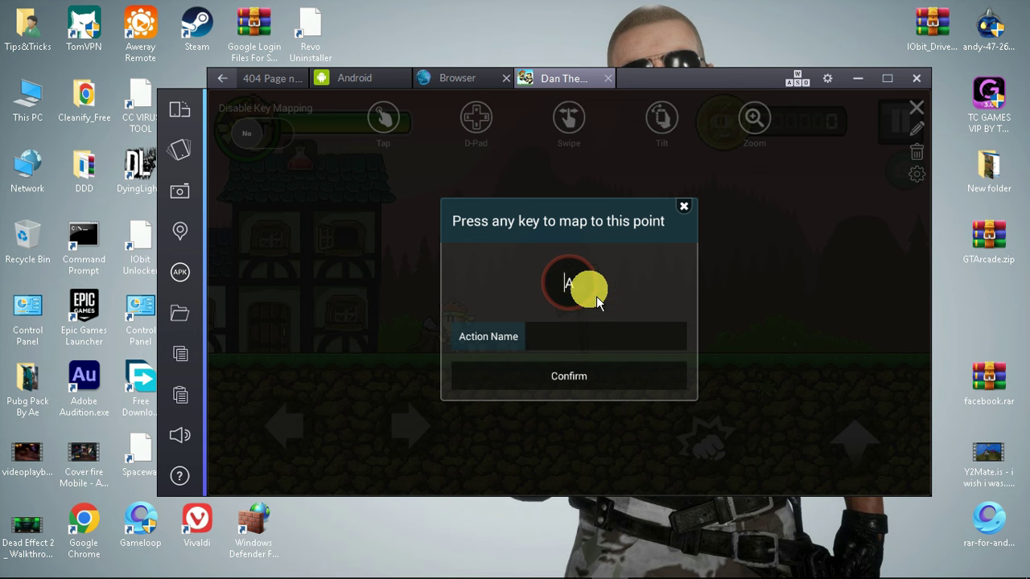
left_click(567, 384)
left_click(590, 374)
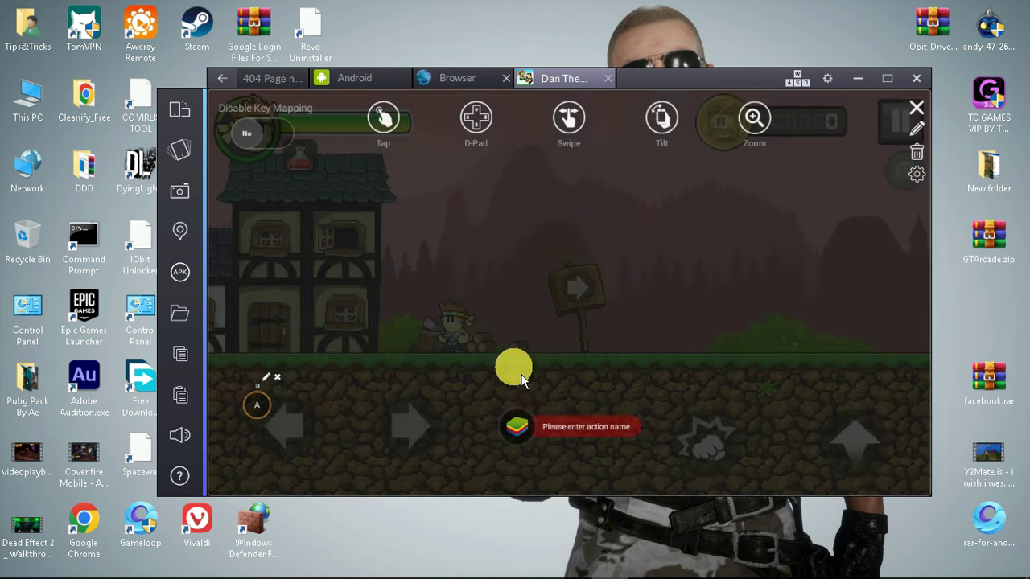
left_click(400, 426)
type("aa")
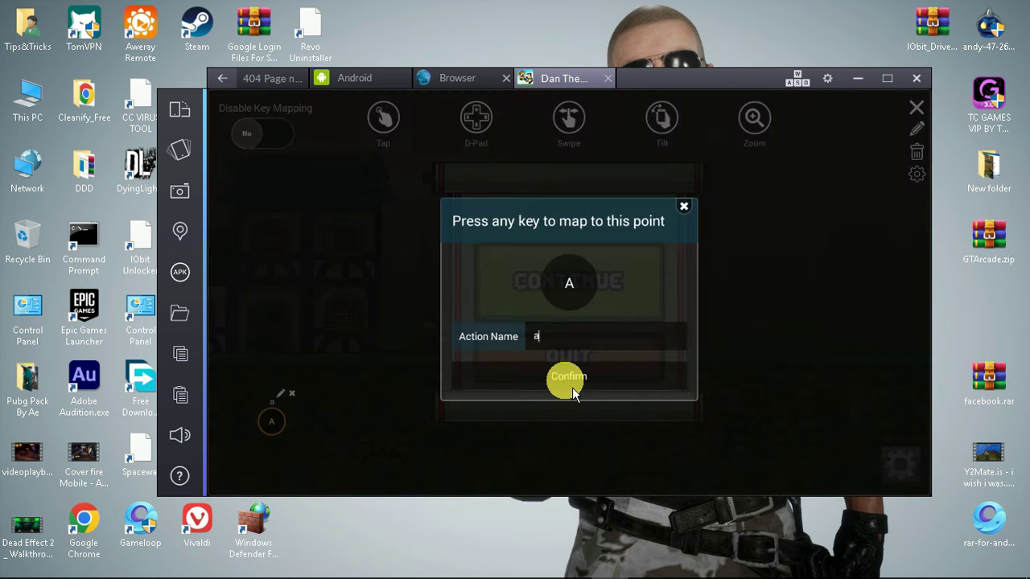
left_click(571, 385)
left_click(599, 347)
Add a tap mapping for the D key with the action name d and close the key-mapping editor
left_click(390, 123)
key("d")
left_click(575, 375)
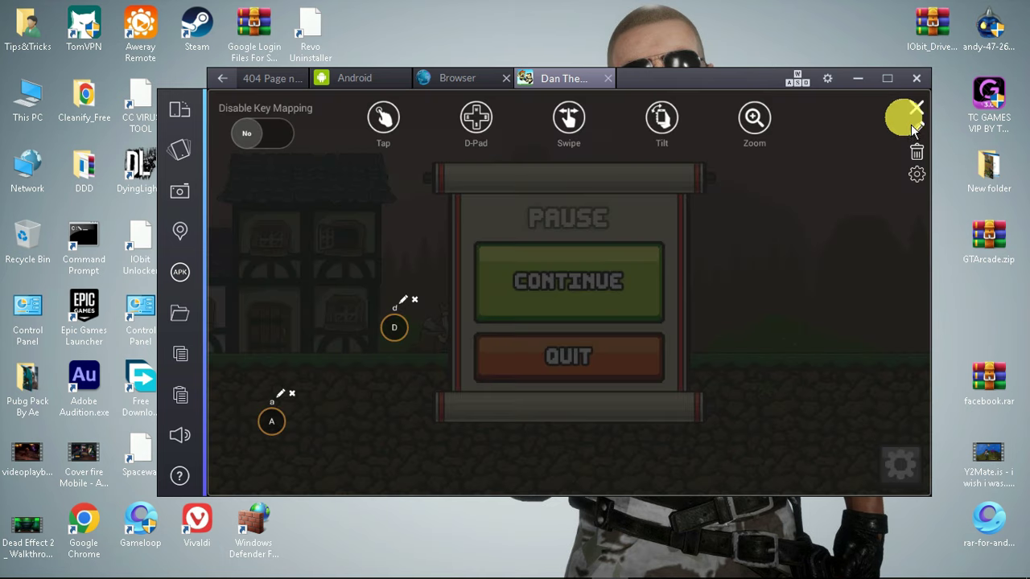
left_click(916, 107)
left_click(505, 351)
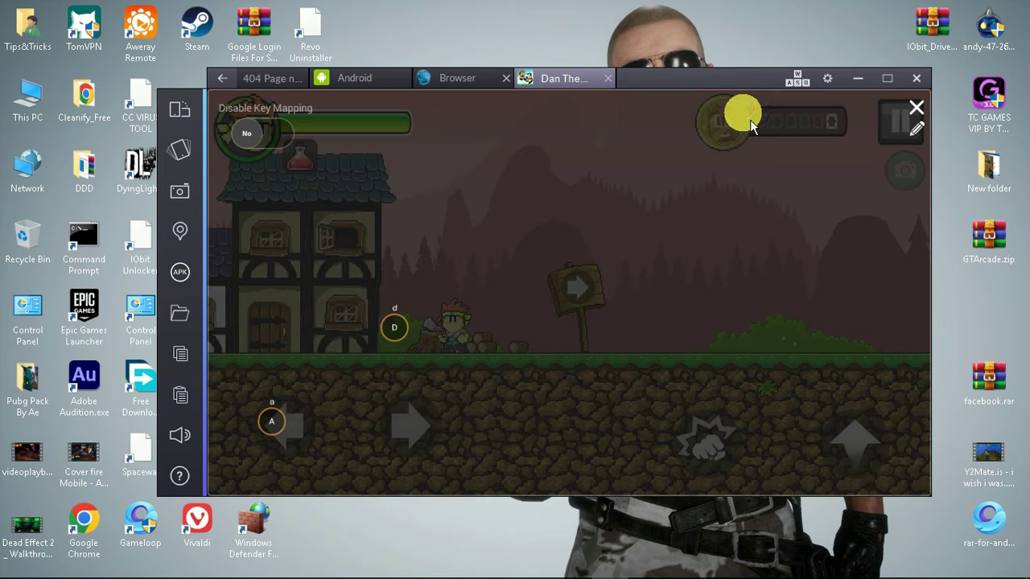
Move the D mapping onto the game's right arrow, close the editor and resume the game
left_click(916, 129)
left_click_drag(404, 332, 419, 427)
left_click(916, 107)
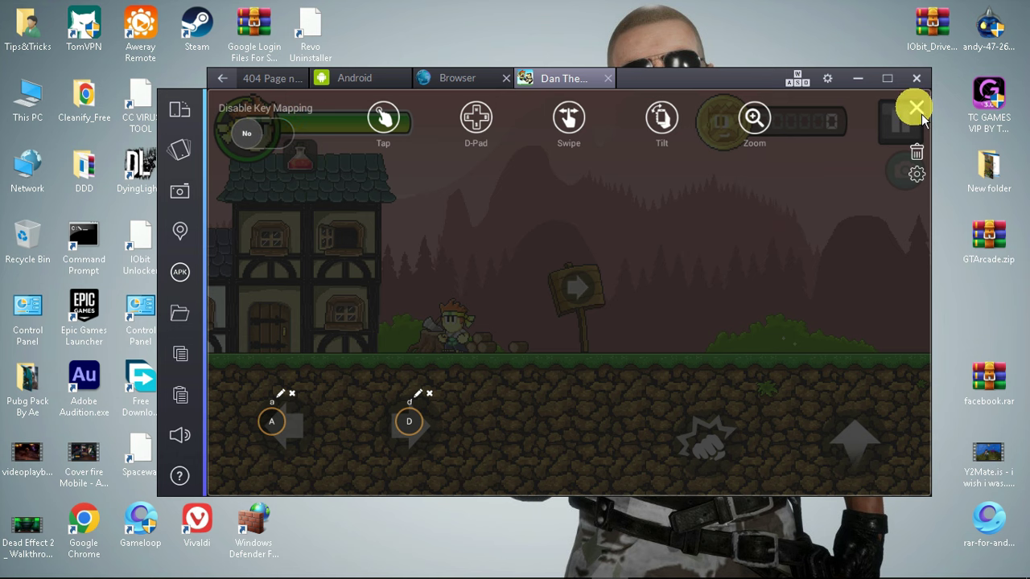
left_click(916, 107)
left_click(598, 302)
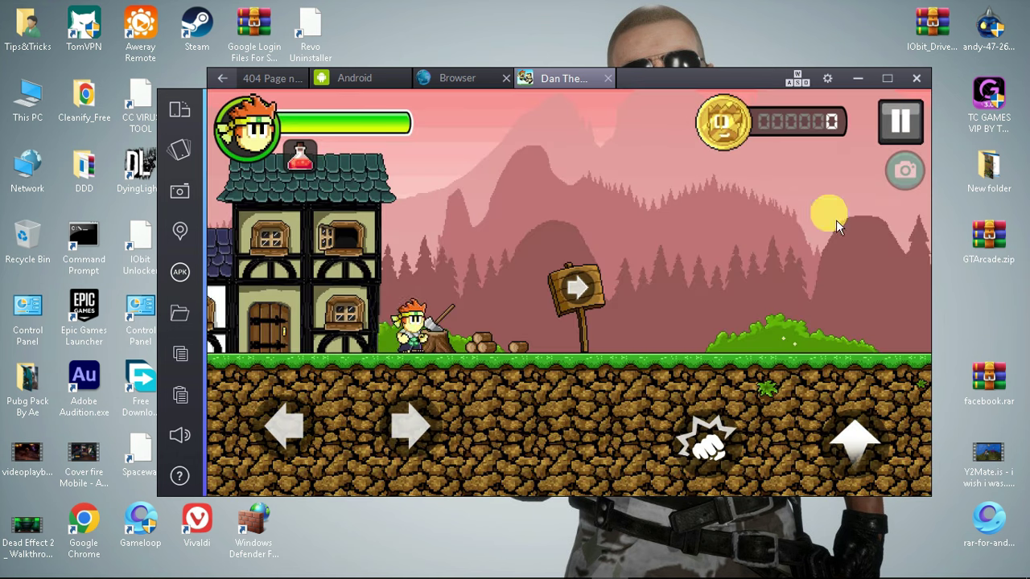
Add a tap mapping for the W key with the action name w and place it on the punch control
left_click(797, 78)
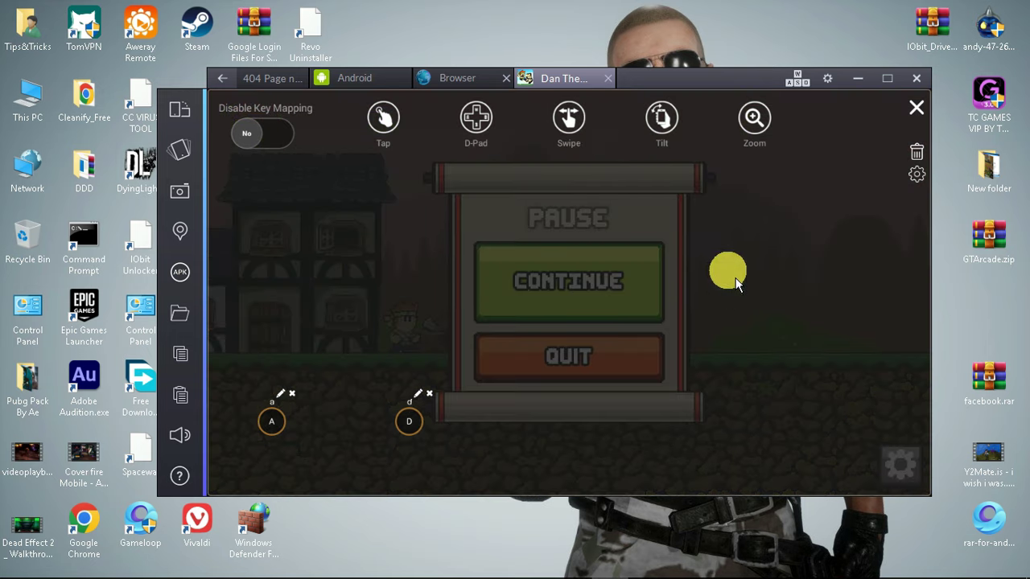
left_click(569, 283)
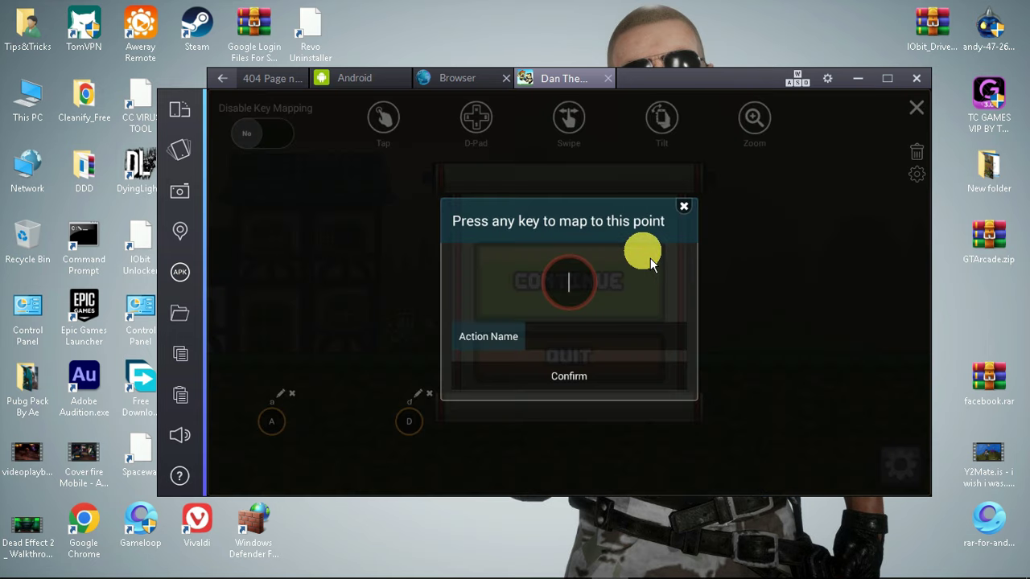
key("w")
left_click(602, 369)
left_click_drag(620, 269, 725, 451)
Add a tap mapping for the S key with the action name s and close the key-mapping editor
left_click_drag(389, 123, 568, 351)
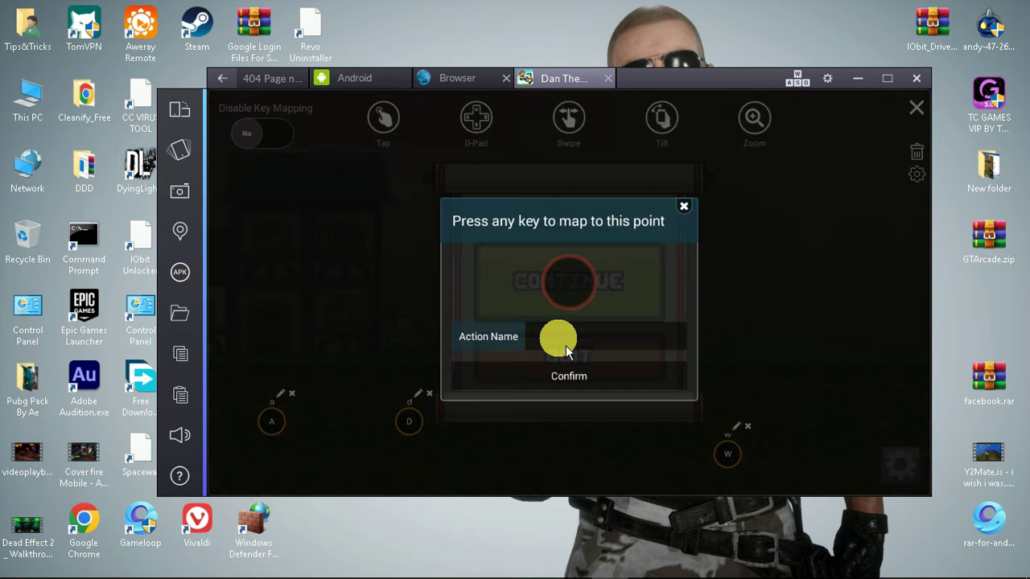
key("s")
left_click(580, 378)
left_click(916, 107)
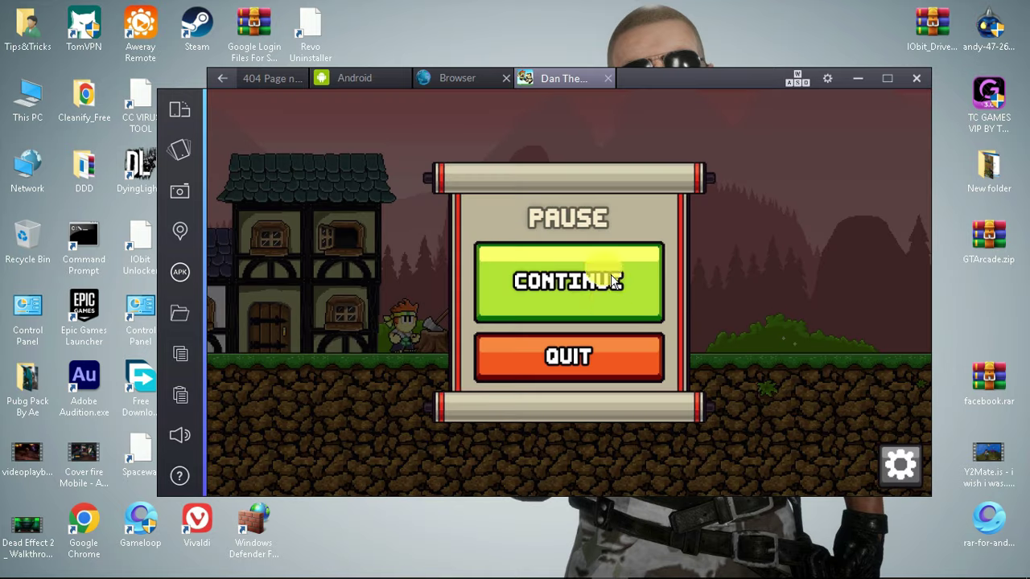
Reopen the key-mapping editor and move the W mapping from the punch control onto the jump arrow
key("s")
left_click(827, 78)
left_click(796, 78)
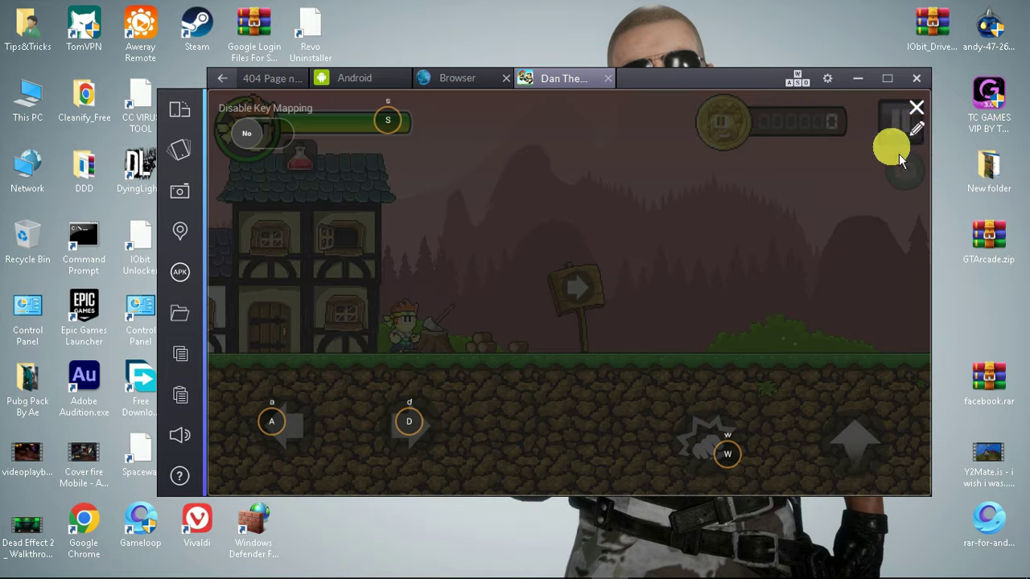
left_click_drag(727, 454, 861, 451)
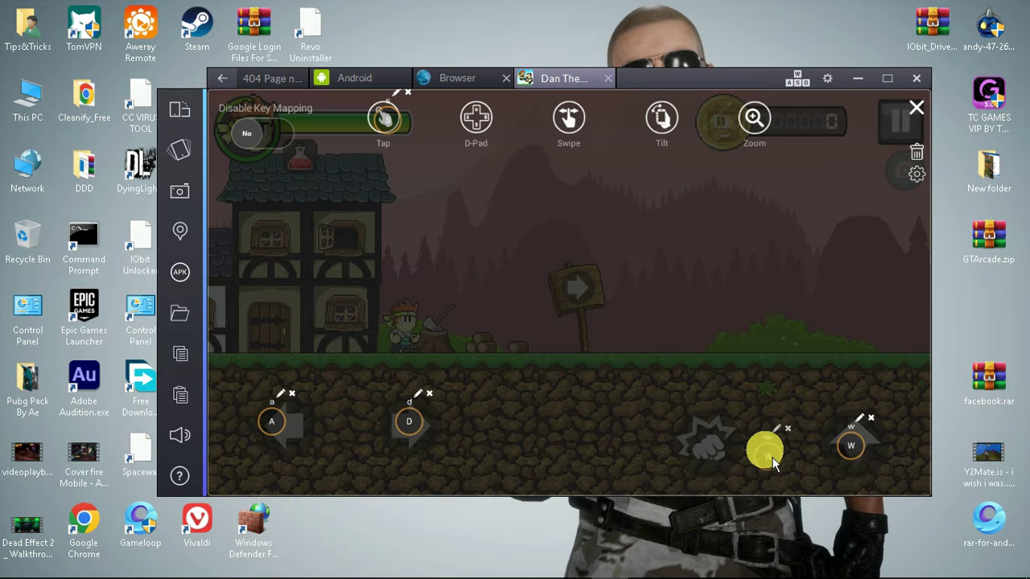
Map the S key to the game's punch control with the action name s
left_click(712, 466)
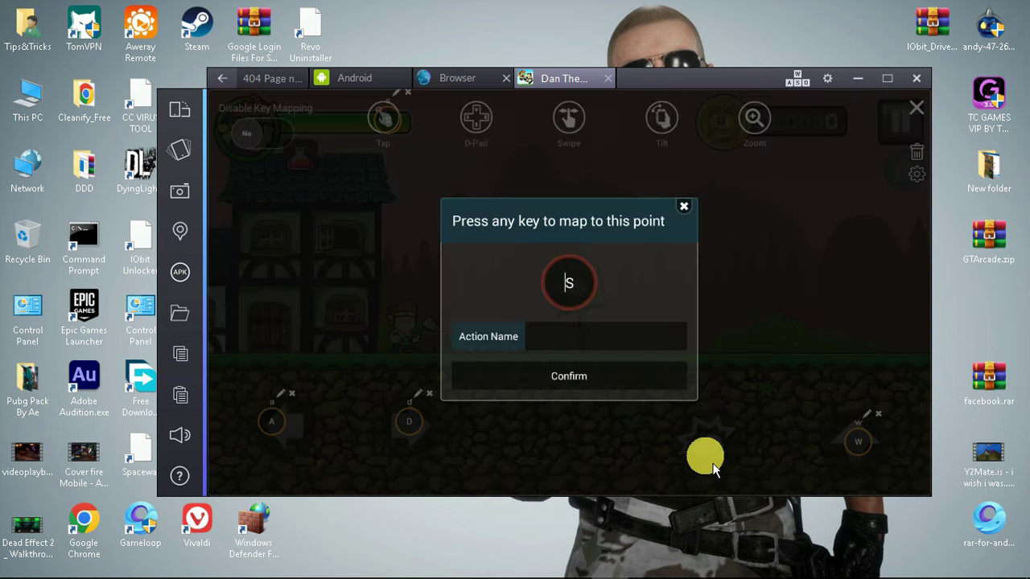
left_click(602, 379)
left_click(549, 342)
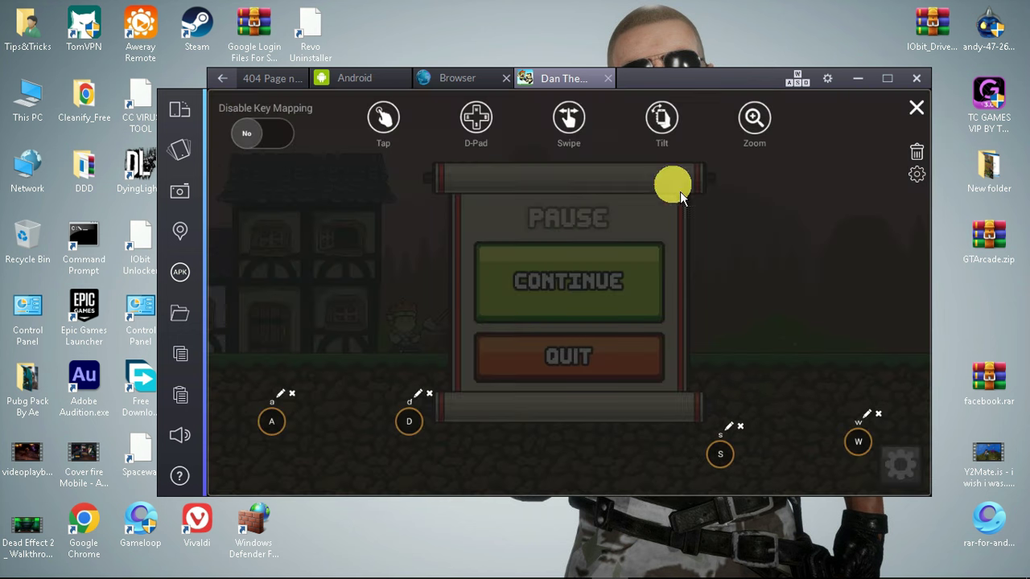
Close the key-mapping editor without deleting any mappings and continue the paused game
left_click(917, 149)
left_click(683, 207)
left_click(916, 107)
left_click(519, 346)
left_click(587, 280)
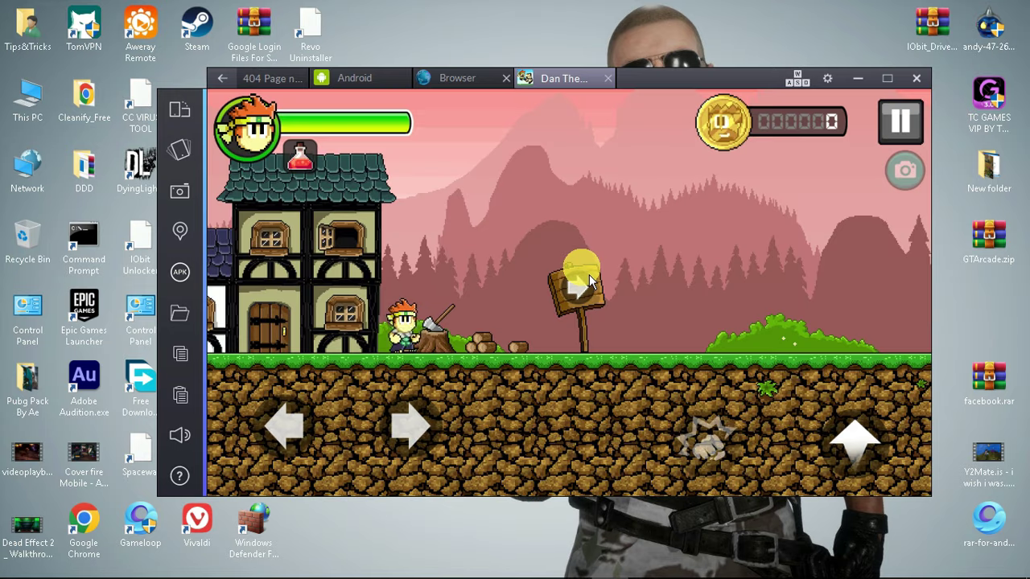
Test the mapped movement, jump and punch controls by moving Dan back and forth beside the starting house
key("a")
key("d")
key("w")
key("d")
key("a")
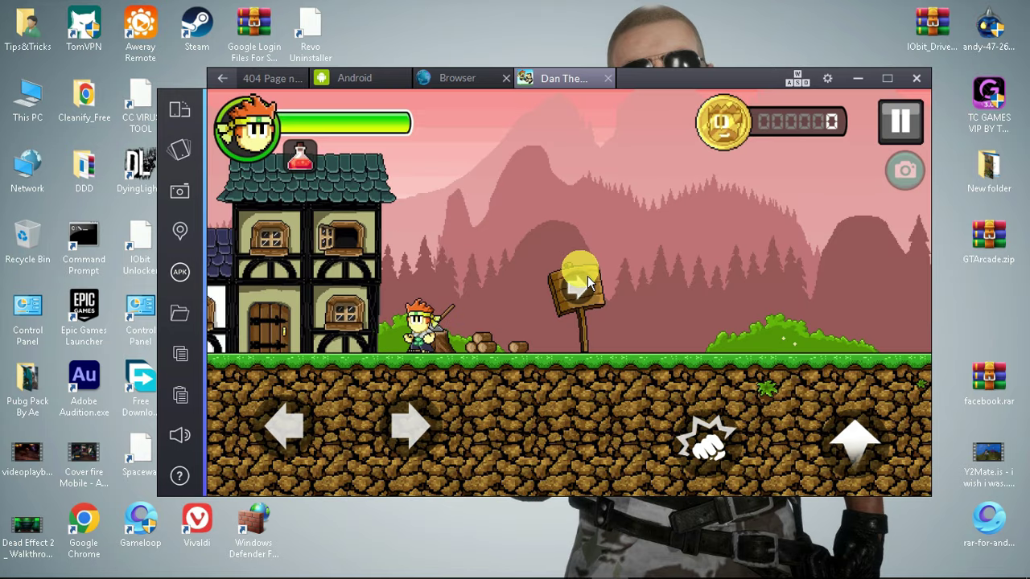
key("w")
key("d")
key("s")
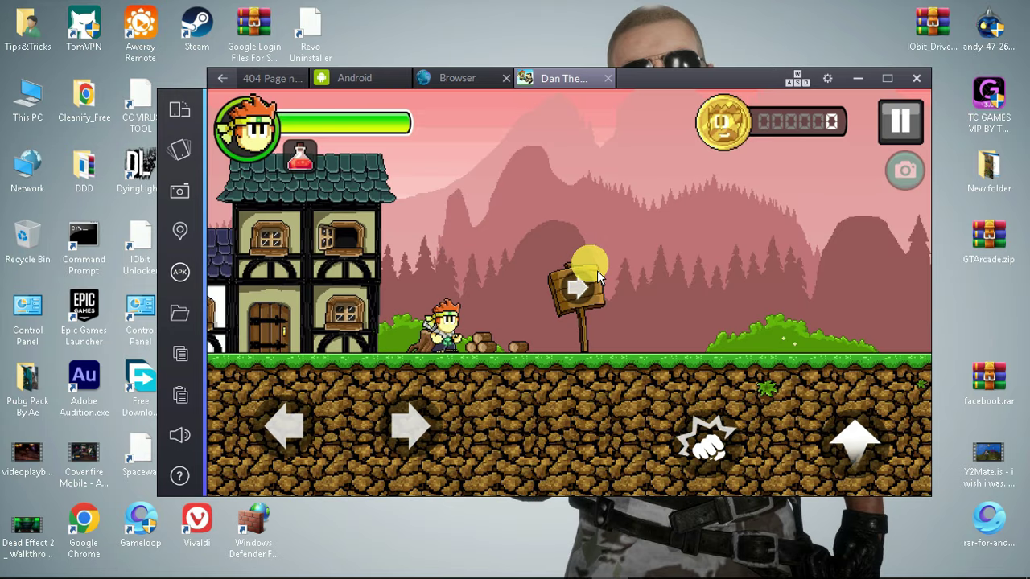
key("a")
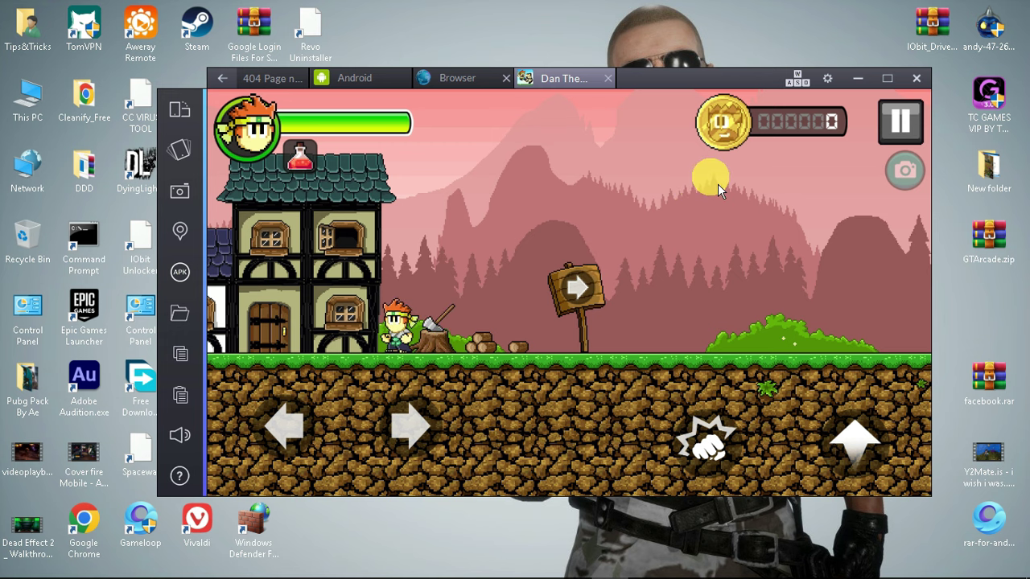
Run Dan past the first arrow sign to the jump tutorial sign at the foot of the ledge
key("d")
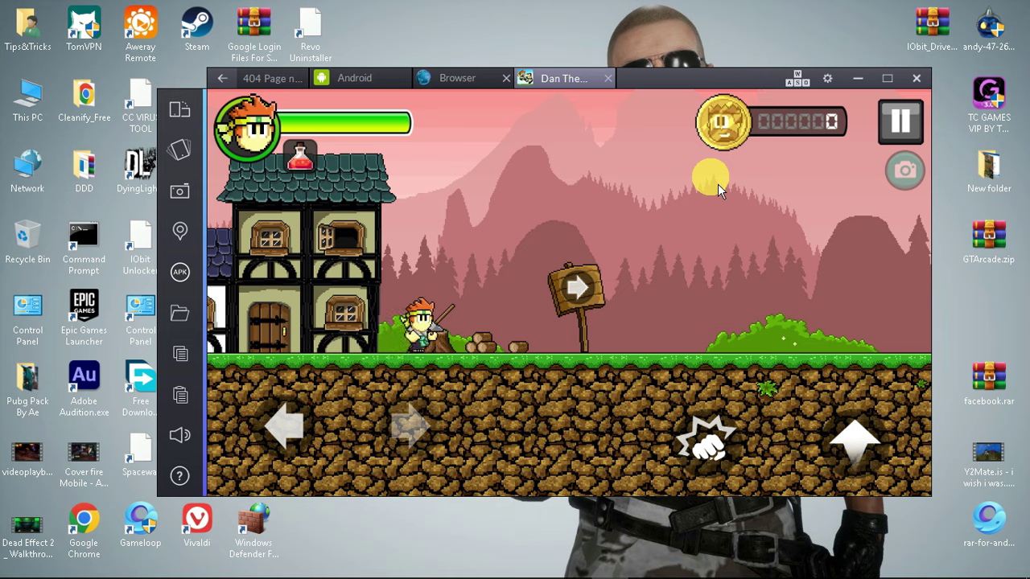
key("w")
key("d")
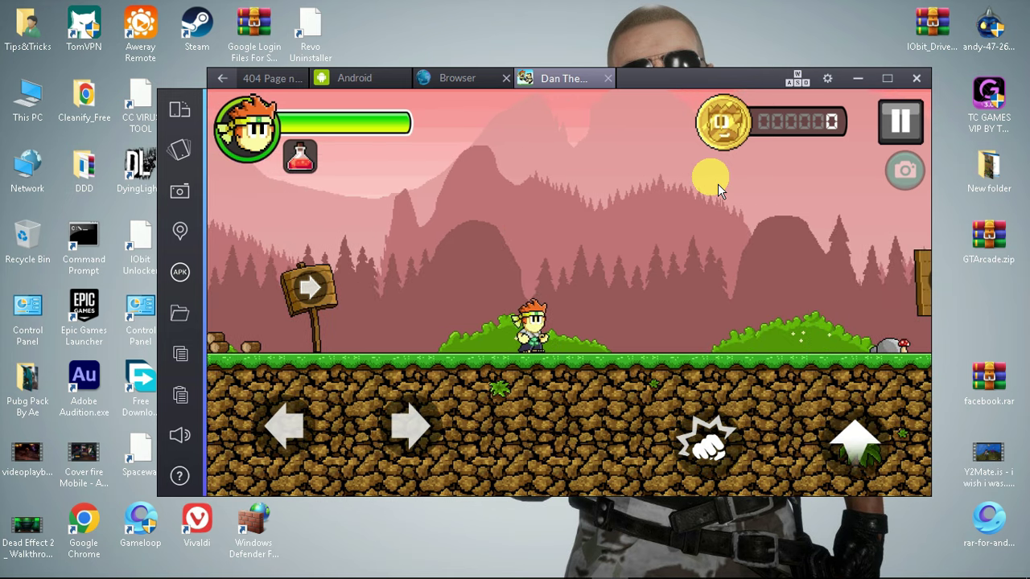
key("w")
key("d")
key("w")
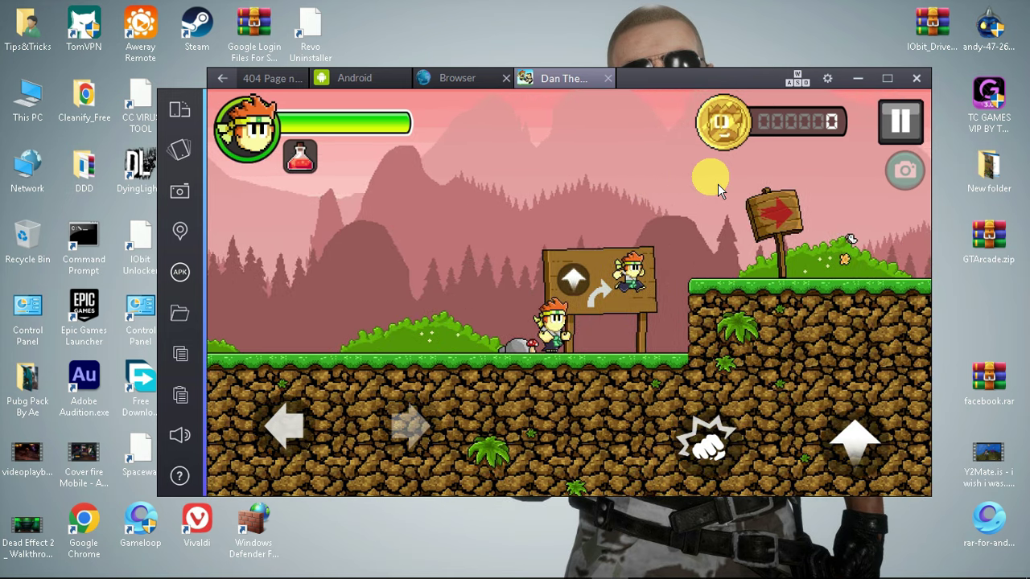
Jump Dan onto the ledge and run past the dollar sign to the tall green trees
key("w")
key("d")
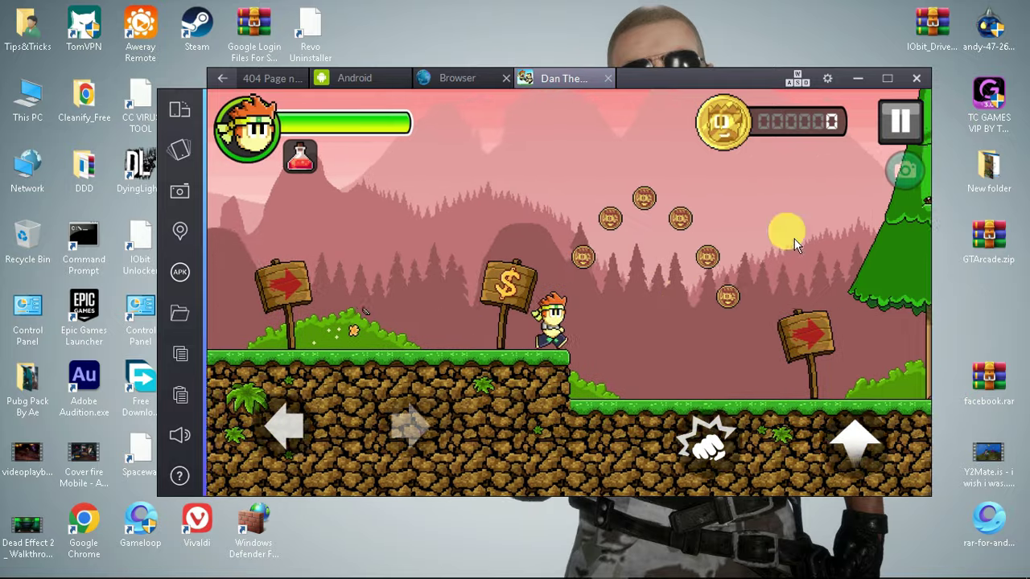
key("w")
key("d")
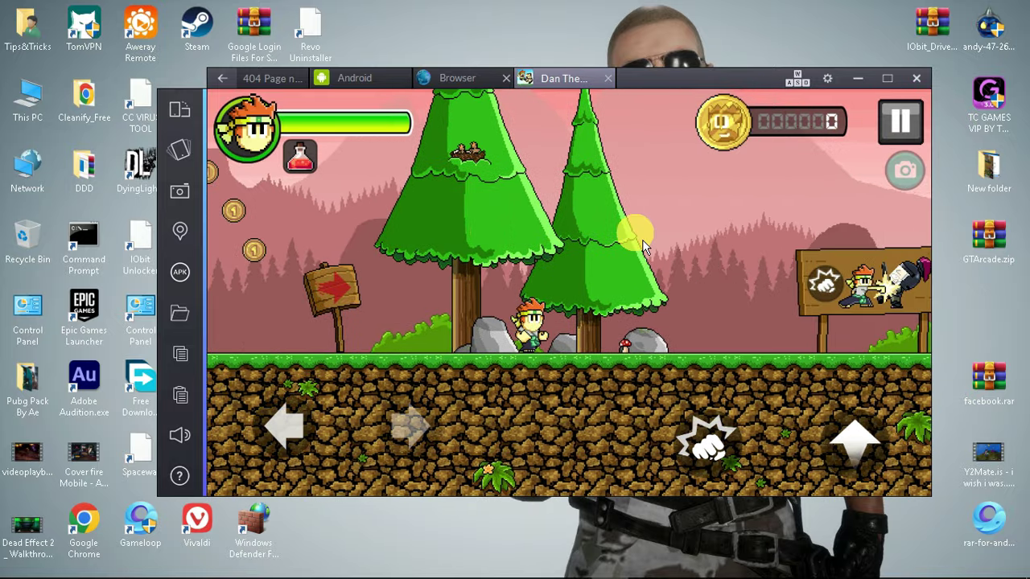
Advance Dan to the punch tutorial sign and fight the helmeted enemy beside it
key("w")
key("w")
key("a")
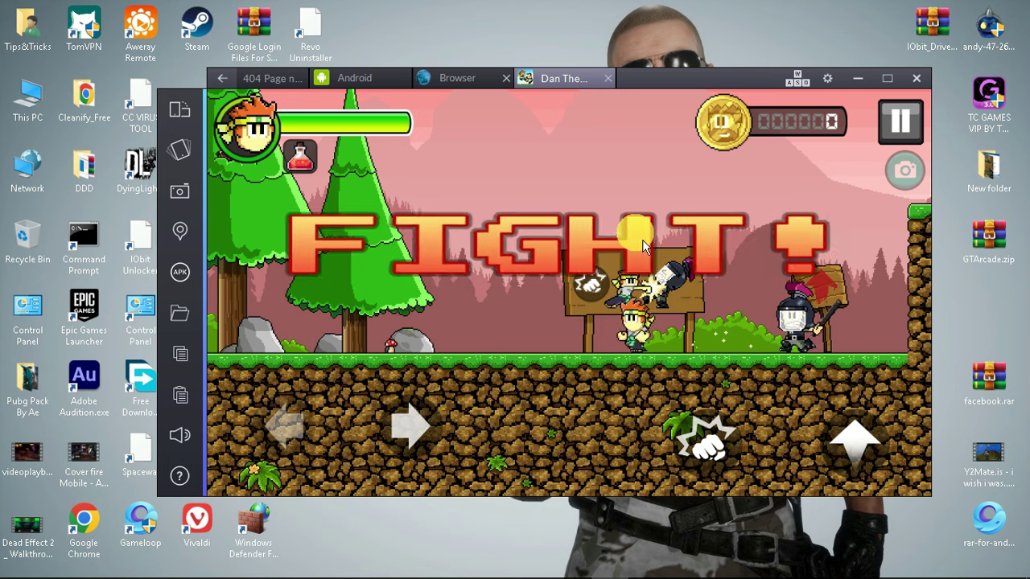
key("d")
key("space")
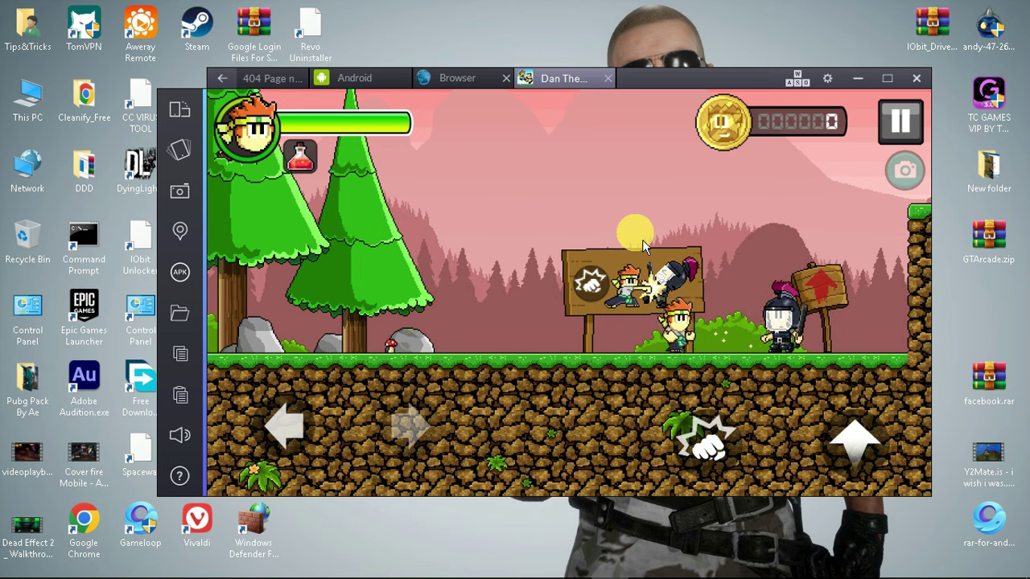
key("a")
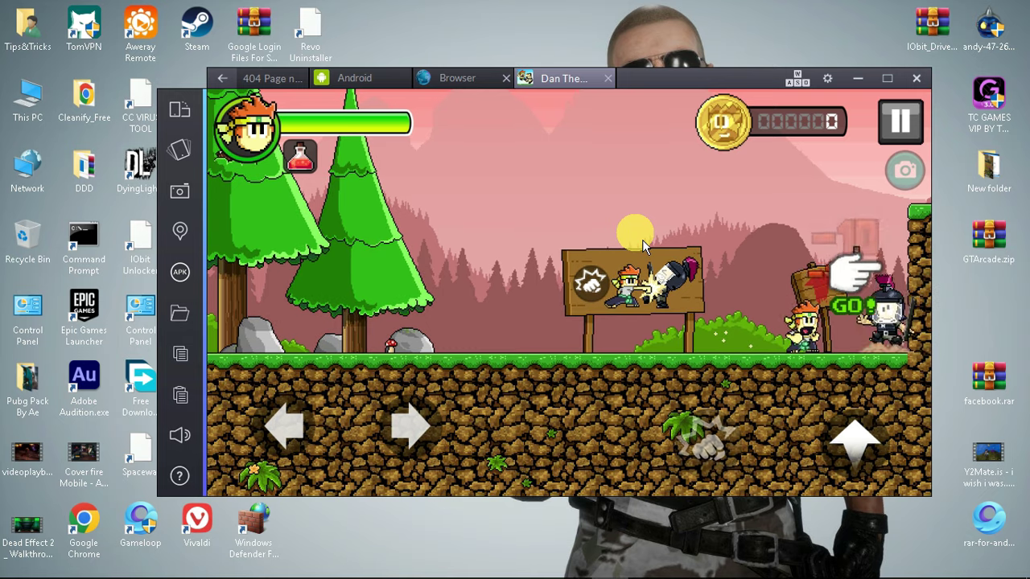
key("d")
key("space")
Try to get Dan from the floating platform onto the high ledge beyond the punch tutorial sign
key("a")
key("w")
key("a")
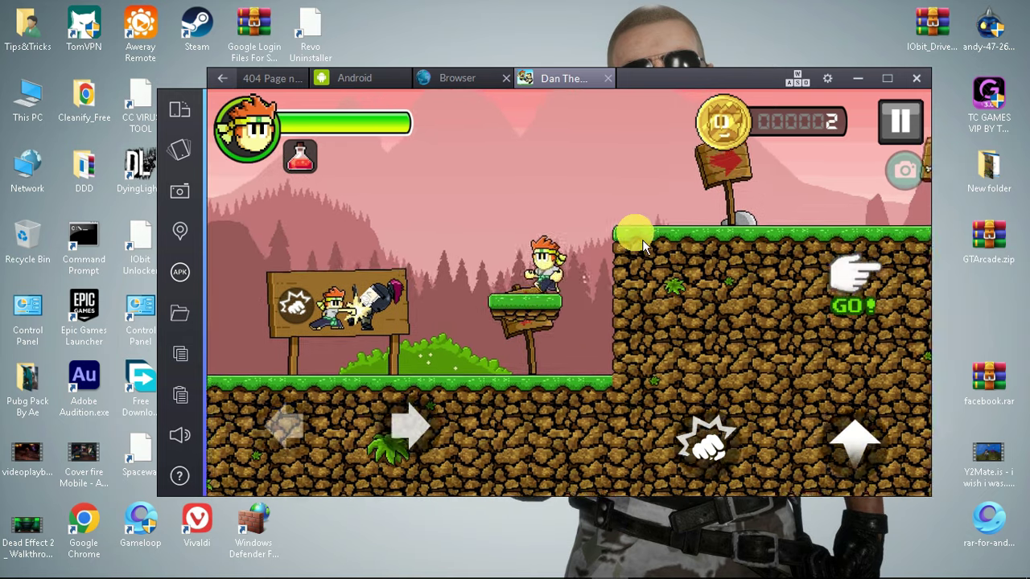
key("d")
key("a")
key("w")
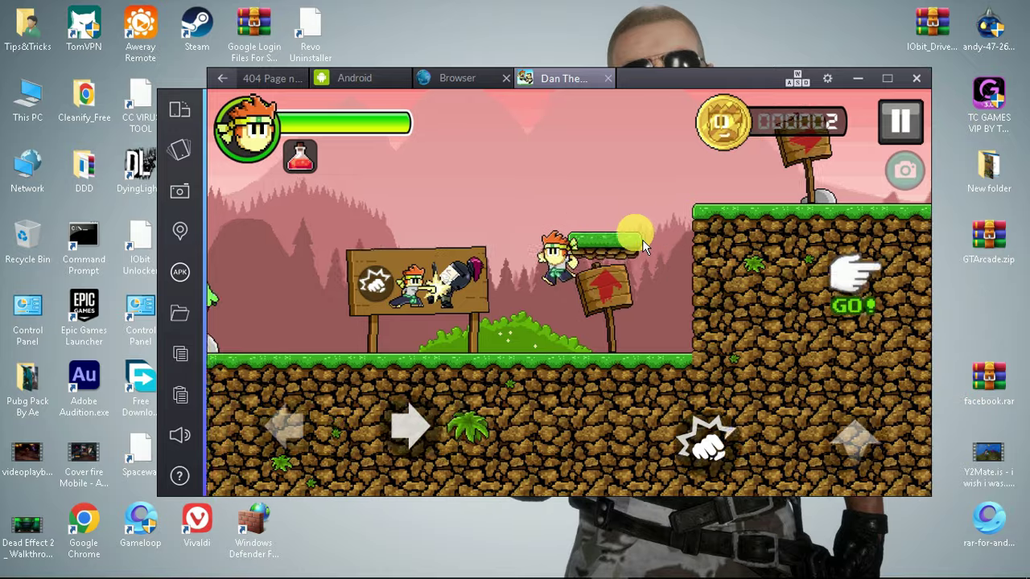
key("w")
key("d")
key("d")
key("w")
key("a")
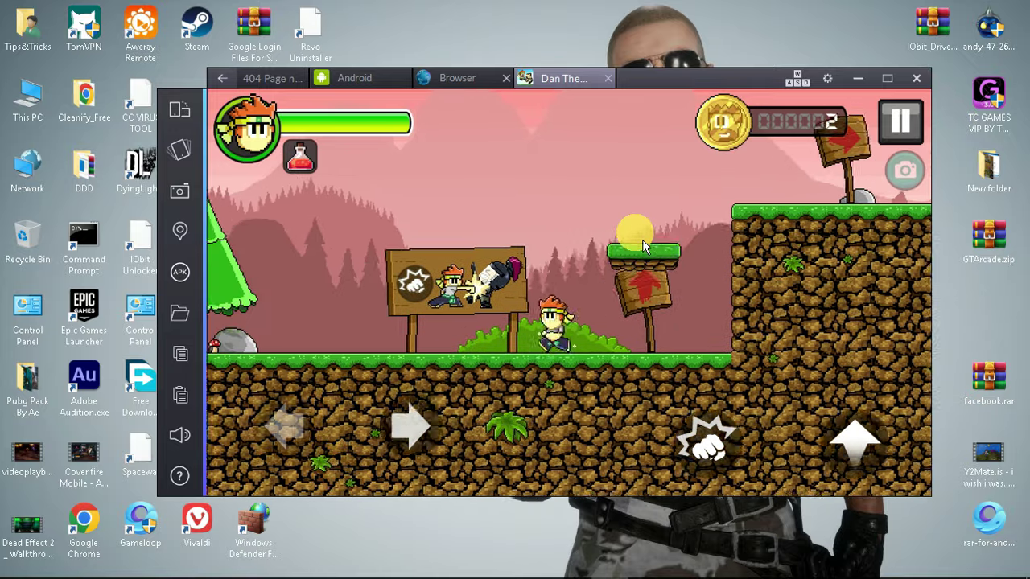
Climb Dan over the floating platform onto the high ledge with the red arrow sign
key("d")
key("w")
key("a")
key("d")
key("w")
key("d")
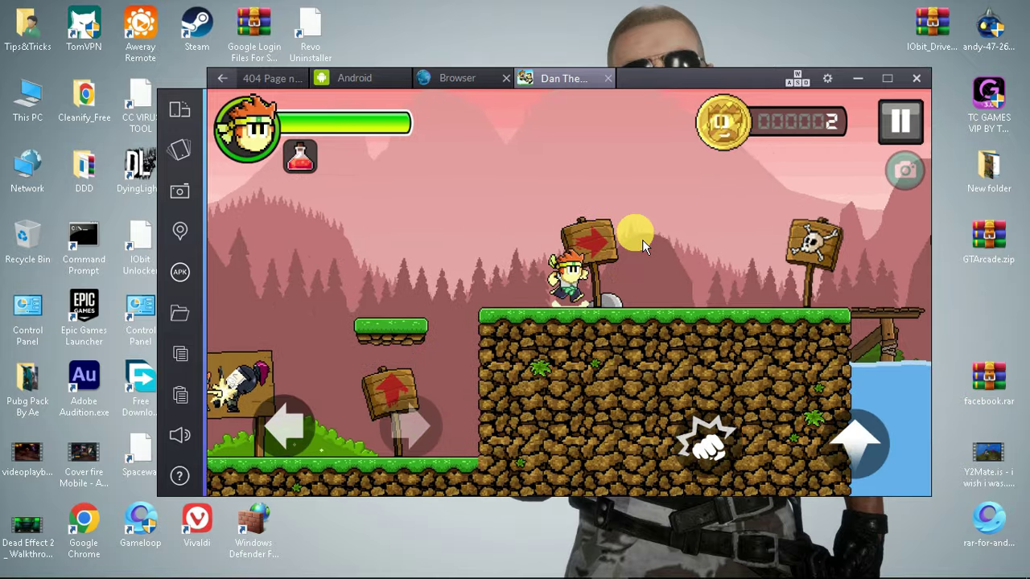
Jump Dan across the water gap past the skull sign, collecting coins on the way to the throw tutorial sign
key("w")
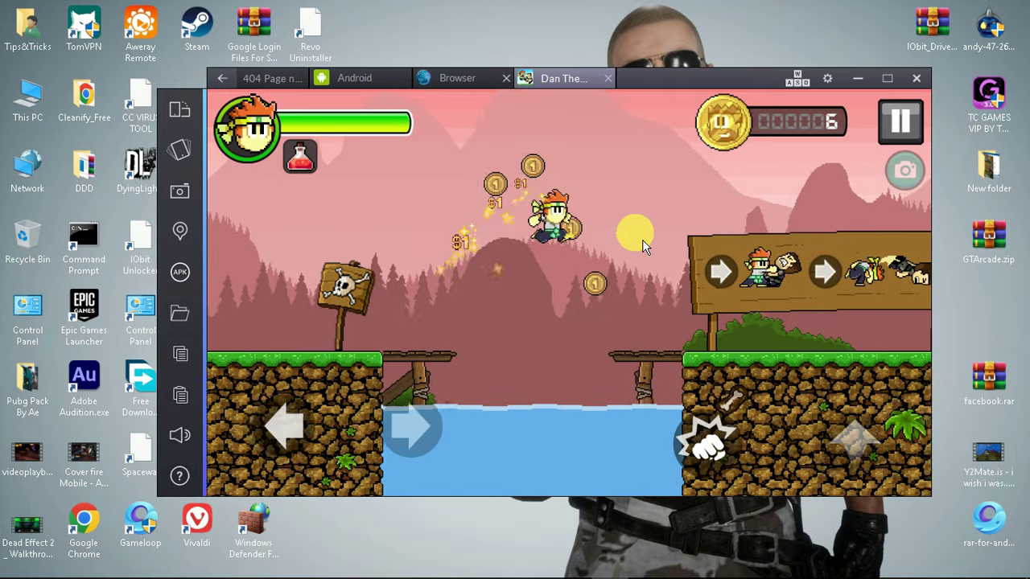
key("d")
key("w")
key("a")
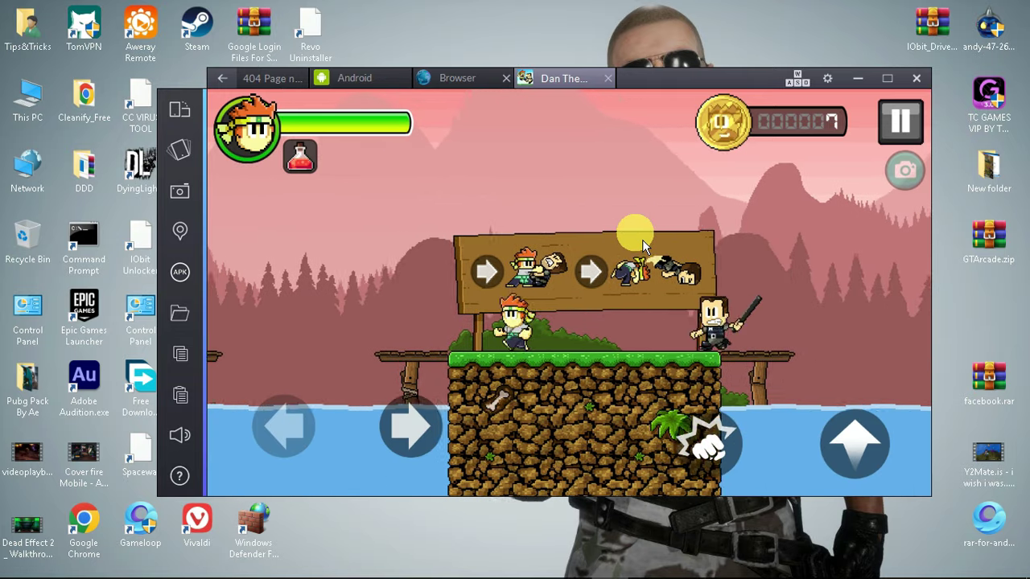
Fight the baton-wielding enemy beside the throw tutorial sign
key("d")
key("space")
key("space")
key("d")
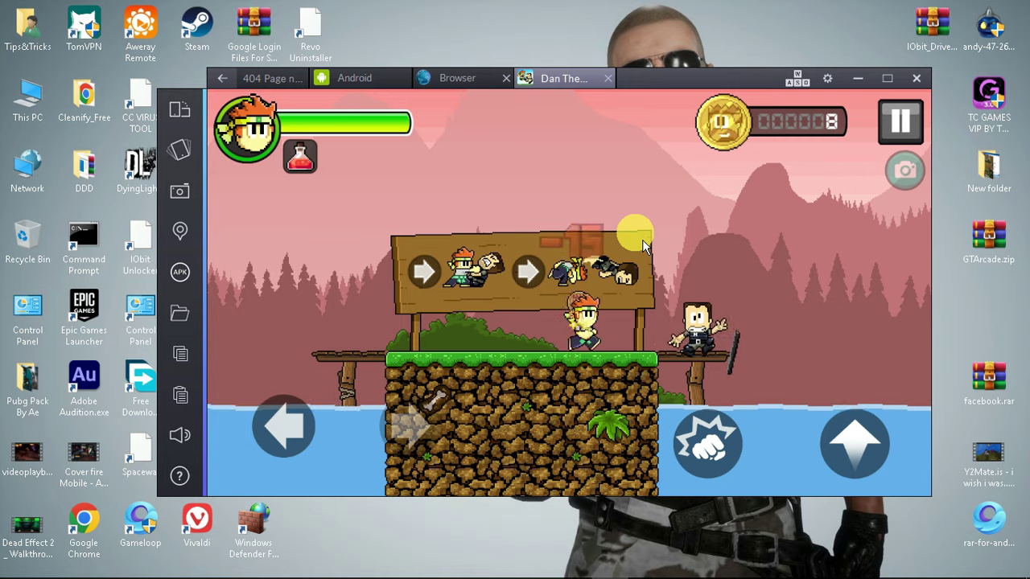
key("a")
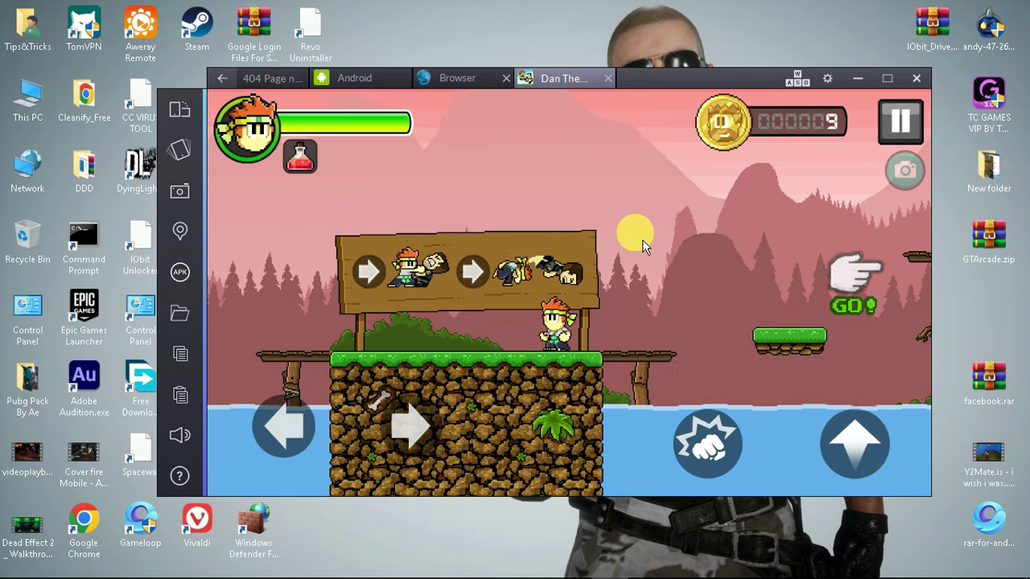
Cross the next stretch of water by jumping over the floating platform toward the ledge with the apple
key("d")
key("w")
key("d")
key("w")
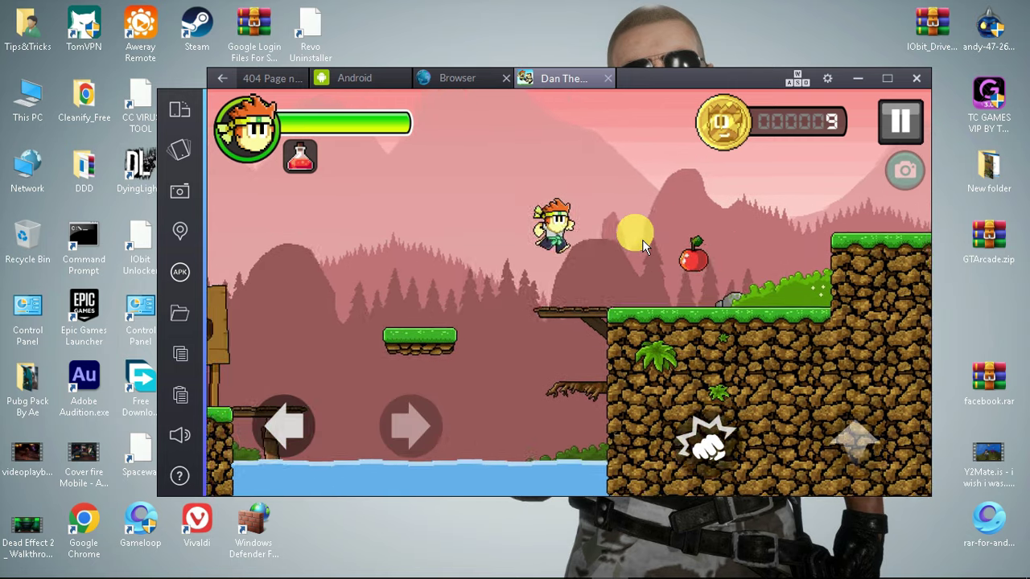
Strike at the apple on the ledge and climb Dan up to the save point sign
key("a")
key("space")
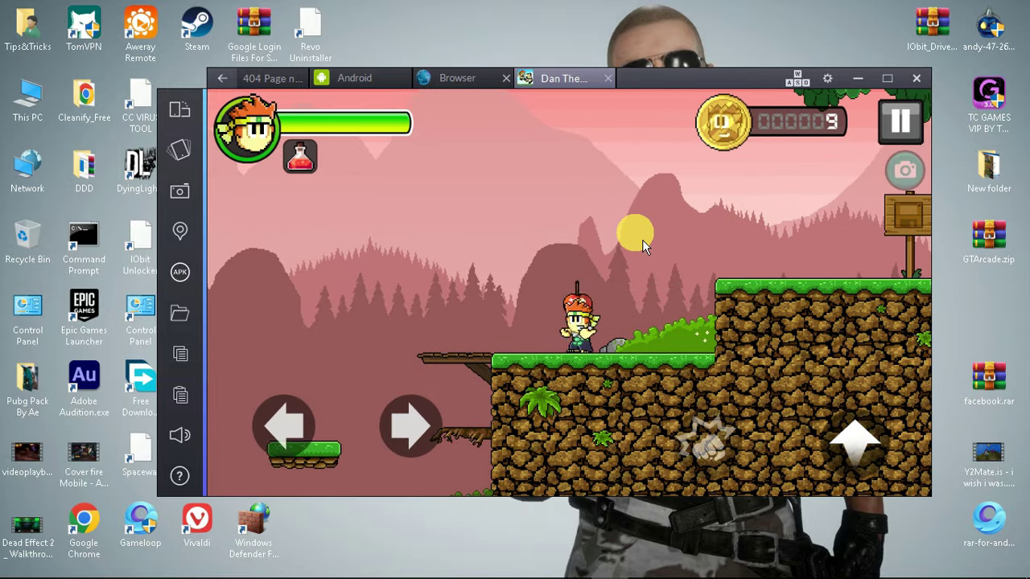
key("d")
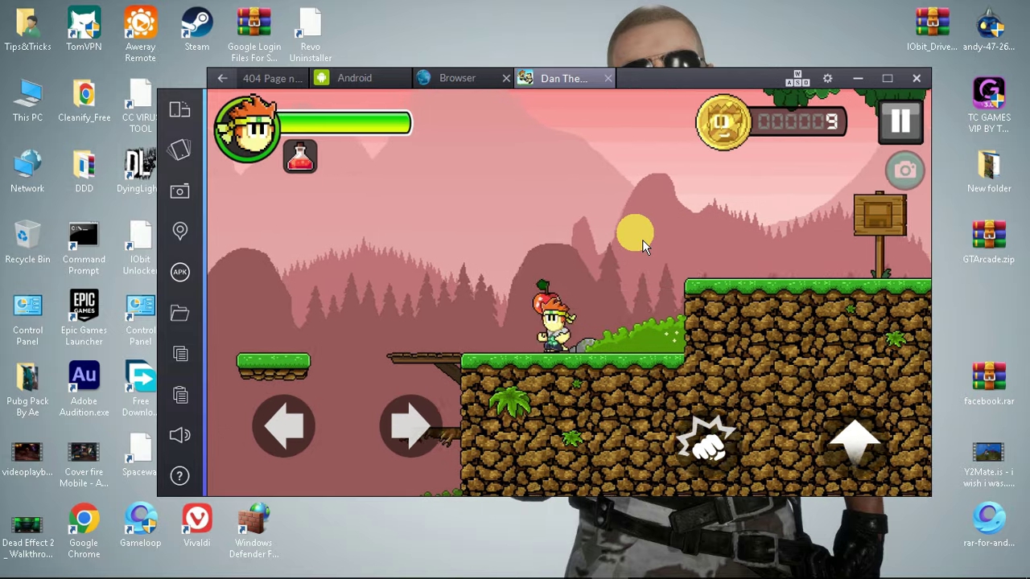
key("w")
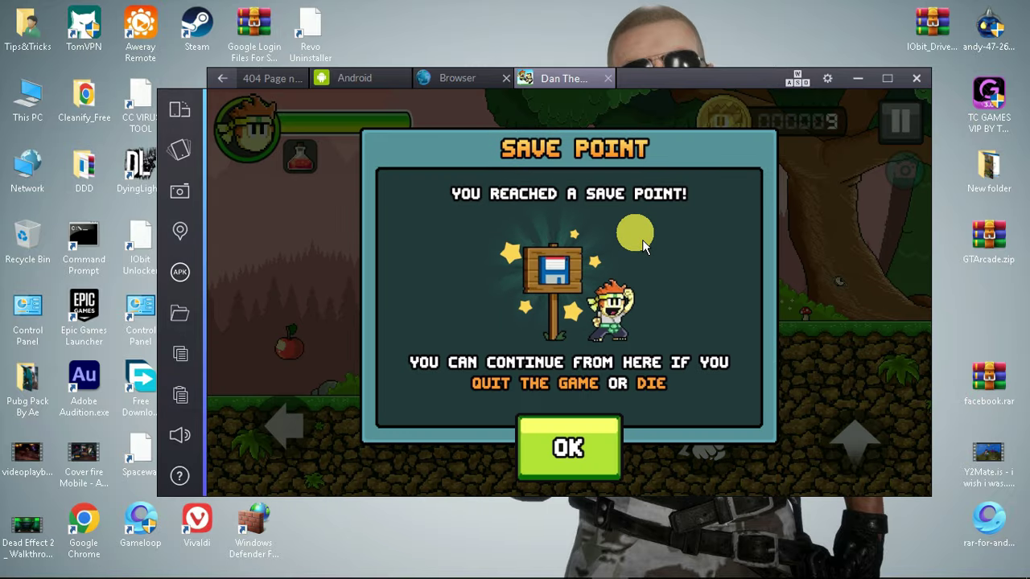
Dismiss the save point message and run Dan down past the big tree toward the two helmeted enemies
left_click(602, 435)
key("d")
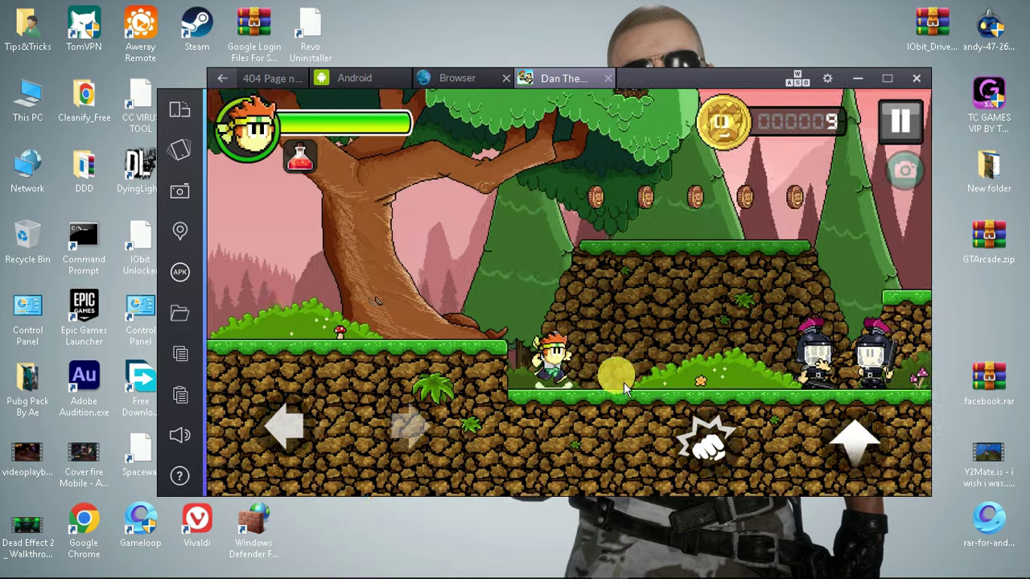
key("w")
key("a")
key("d")
Attack the two helmeted enemies beside the hollow log with repeated punches
key("space")
key("space")
key("space")
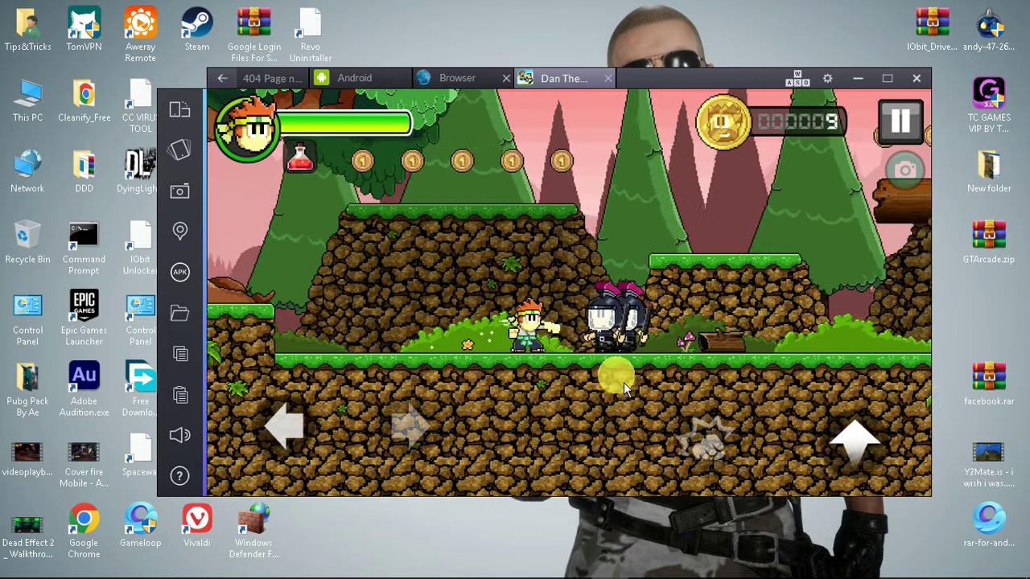
key("d")
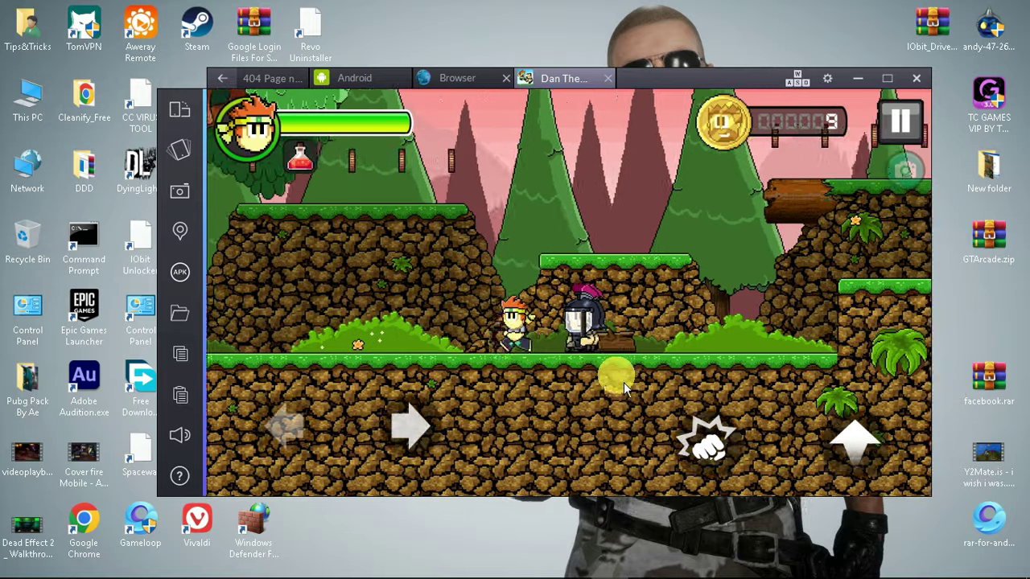
key("space")
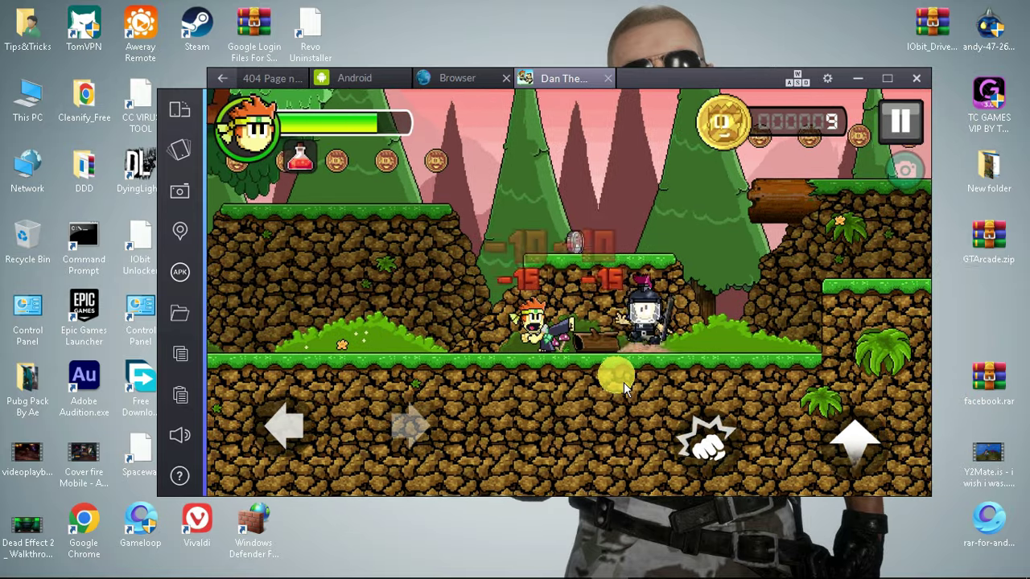
key("space")
Jump Dan onto the grassy mound beside the big tree and collect the coins above it
key("w")
key("a")
key("Right")
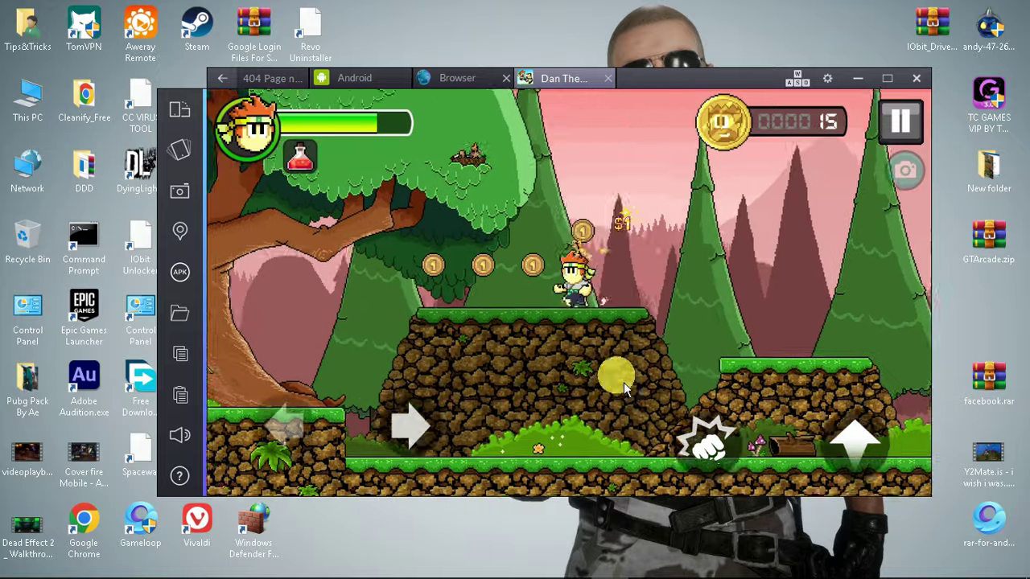
key("Right")
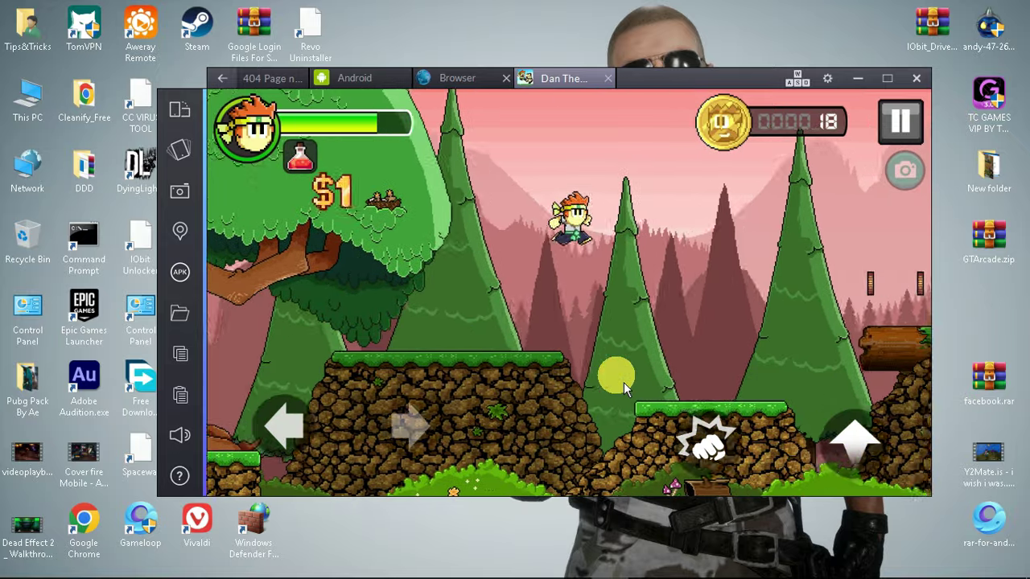
Run Dan past the log ledge and climb to the hilltop with the pot-breaking tutorial sign
key("Right")
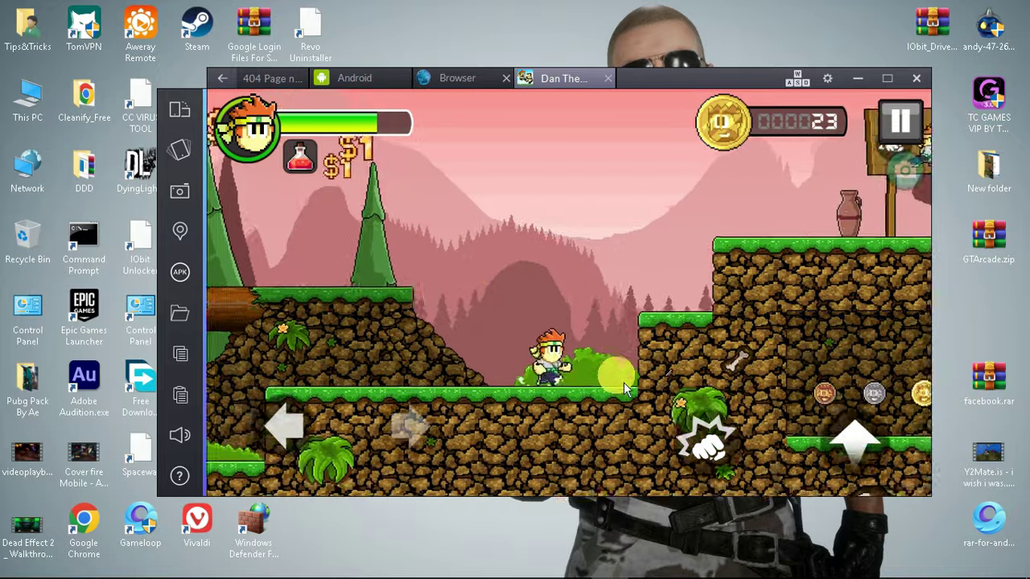
key("Up")
key("Right")
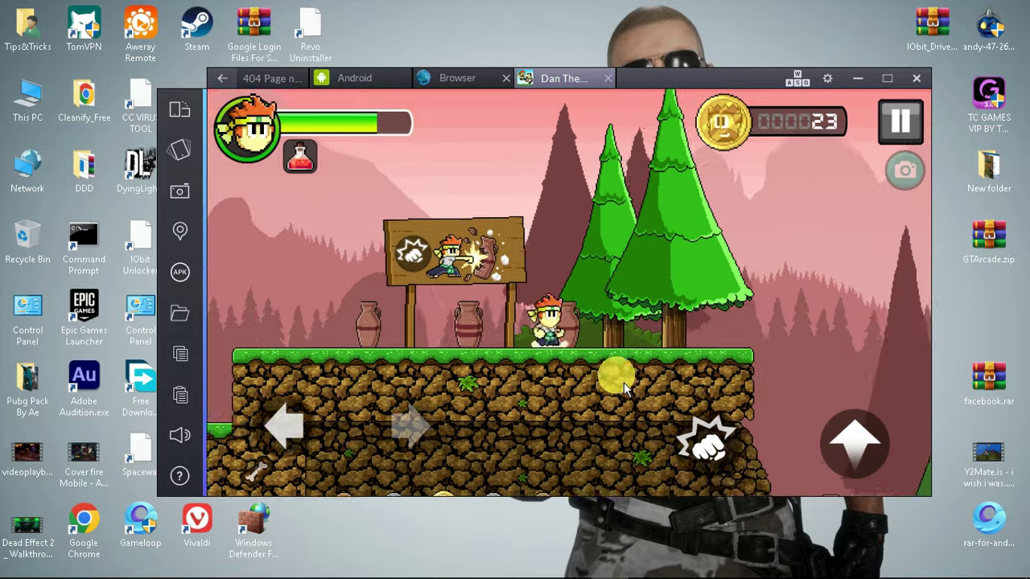
Enter the secret area beneath the pot-breaking sign and collect its coins
key("Right")
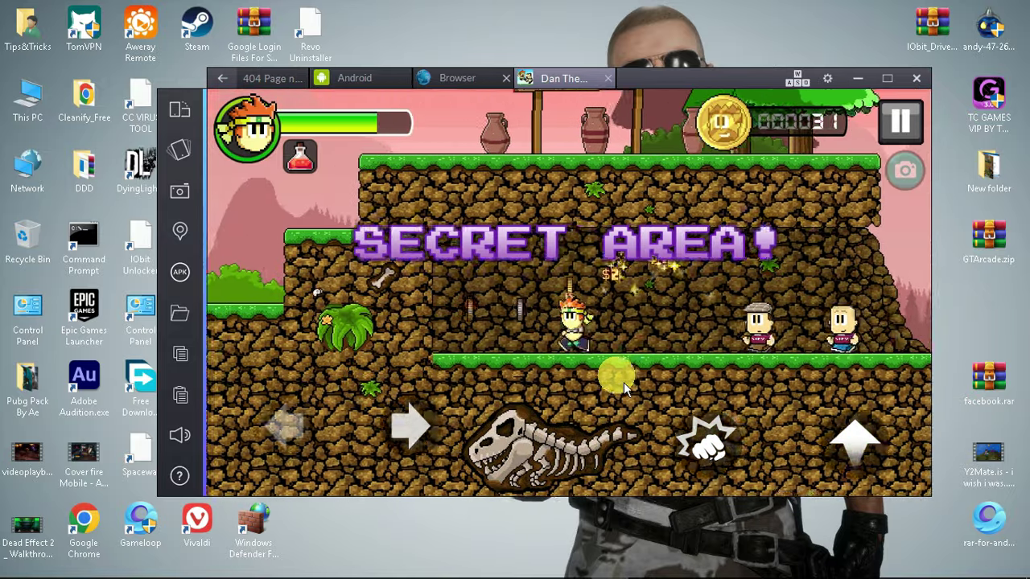
key("Left")
key("Left")
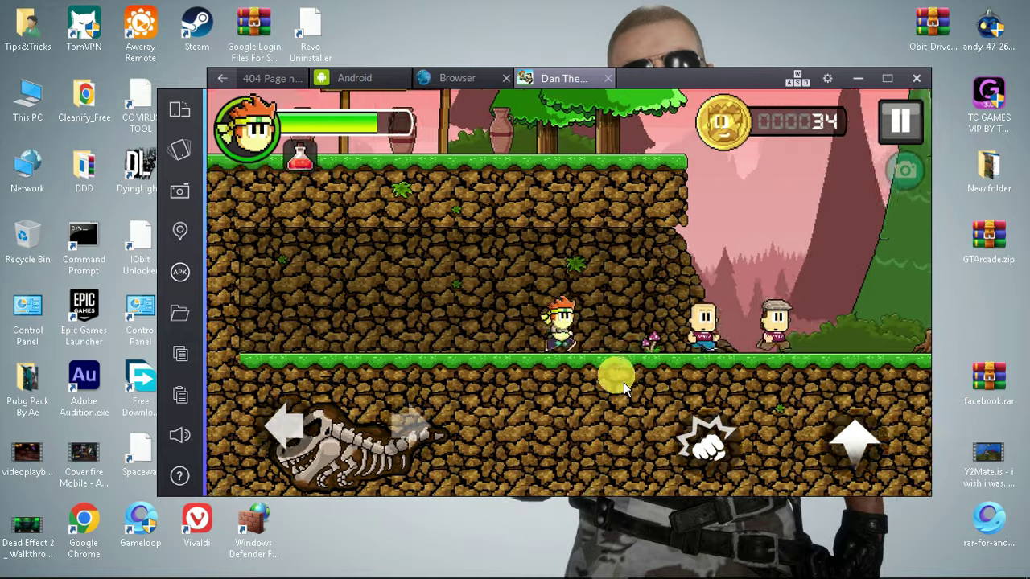
Run Dan through the forest to the waterfall log bridge and fight the baton-wielding enemies there
key("Right")
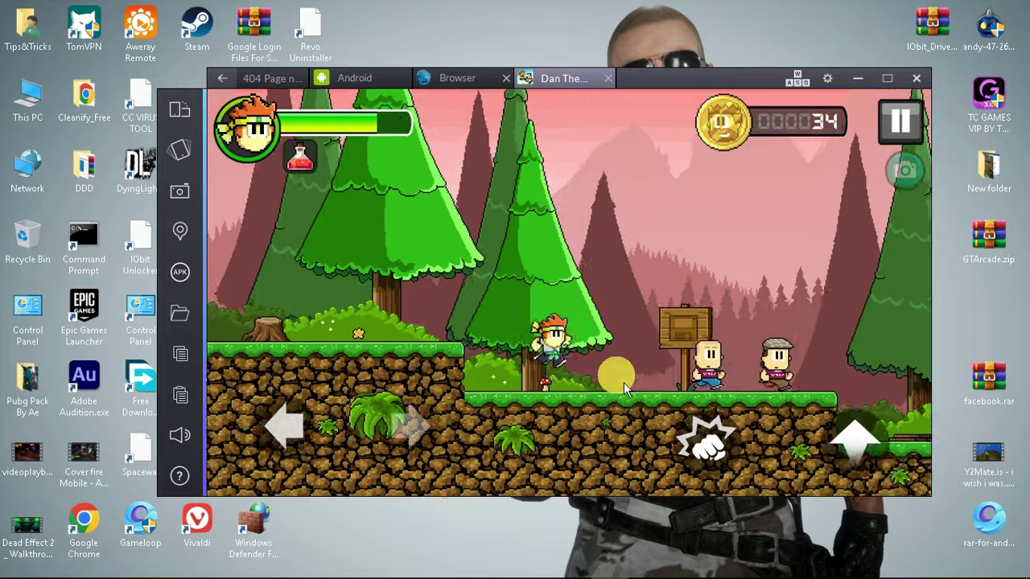
key("Up")
key("Right")
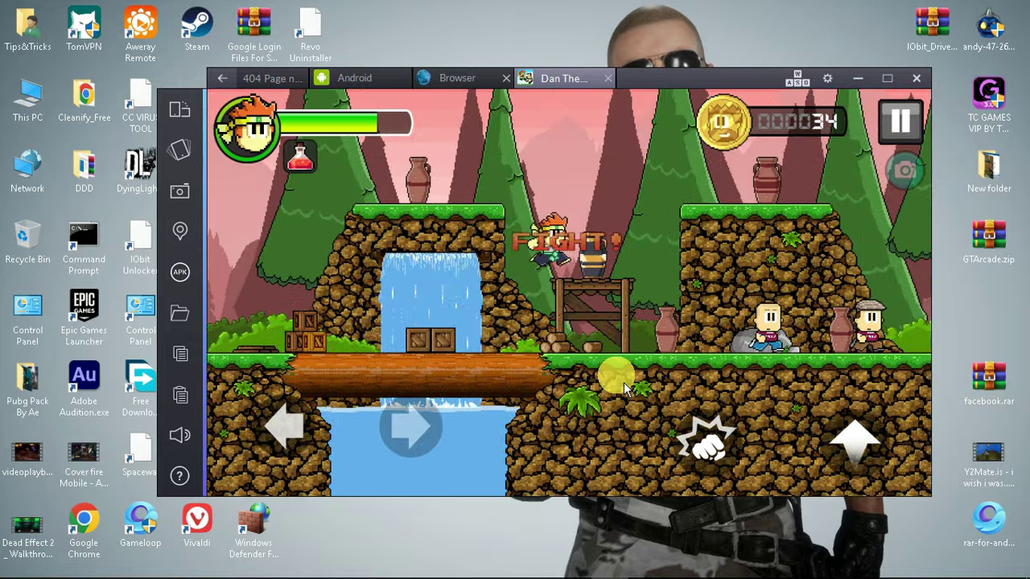
key("space")
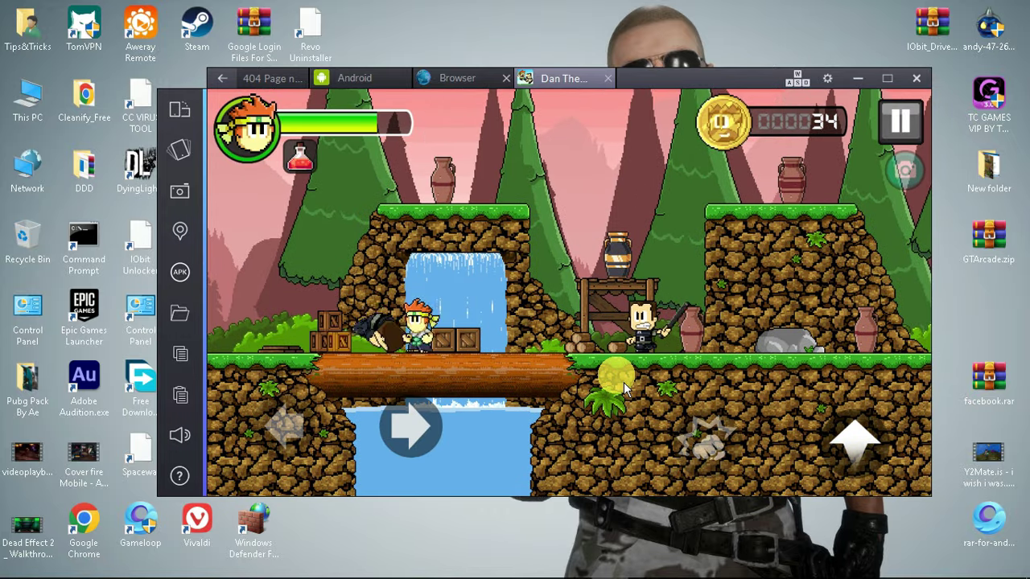